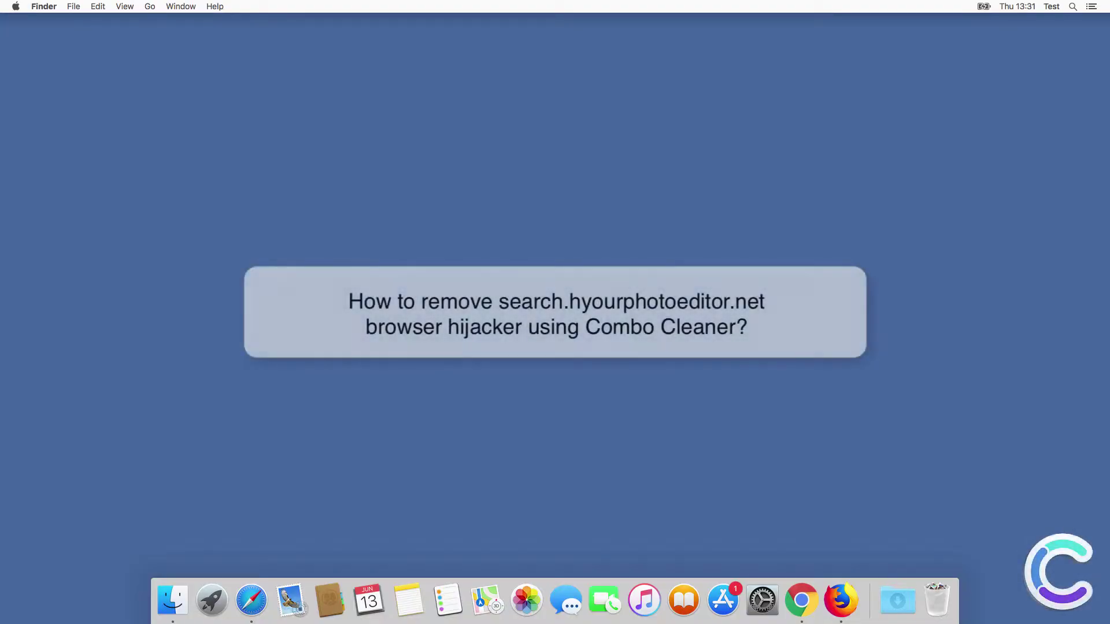
# Step: Open a browser, dismiss the hijacker's welcome overlay, and search for 'search query'
pyautogui.click(252, 599)
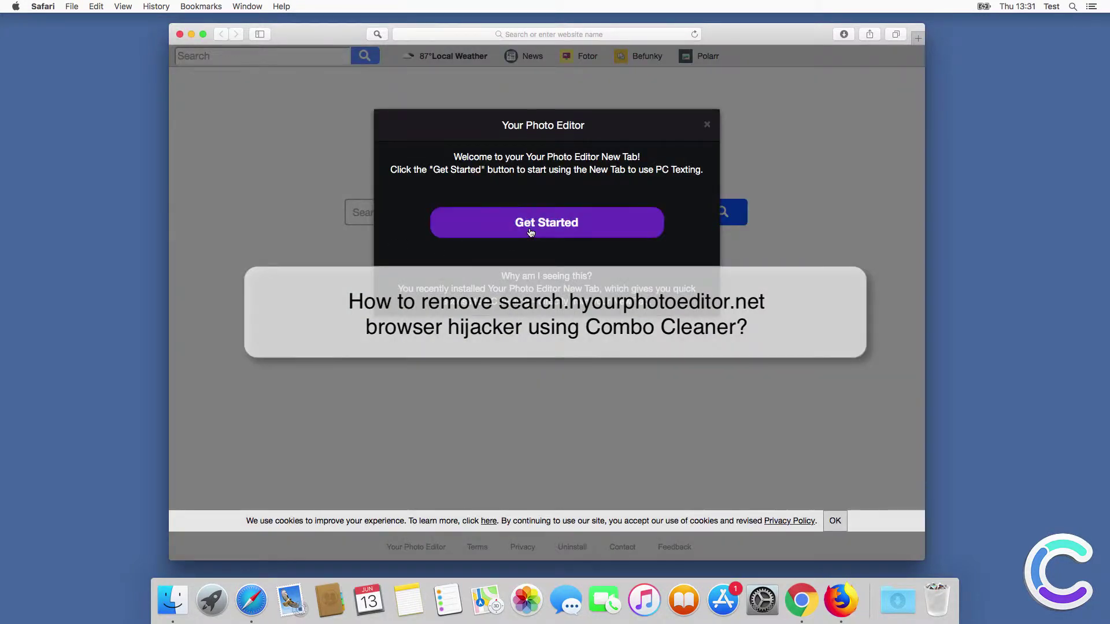
pyautogui.click(529, 233)
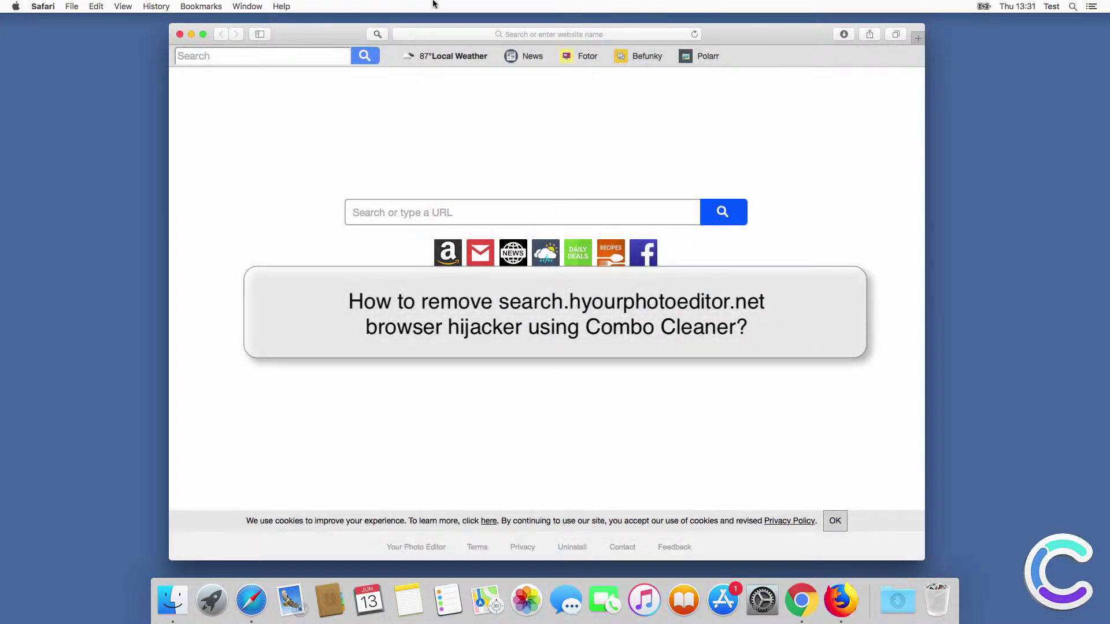
pyautogui.click(454, 30)
pyautogui.write('sear')
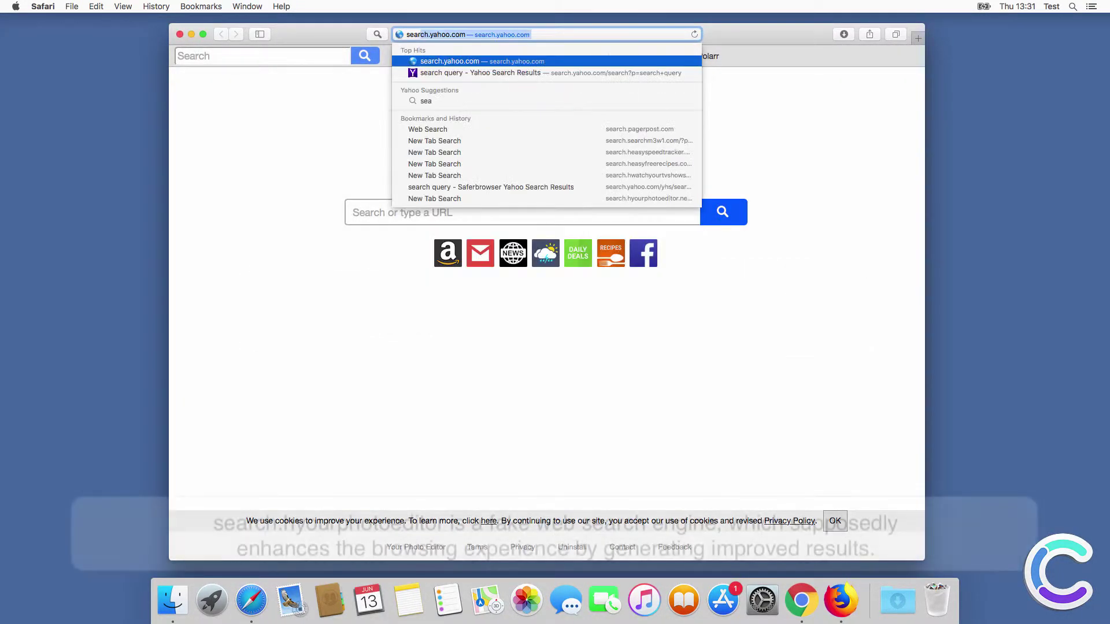
pyautogui.write('ch query')
pyautogui.press('Return')
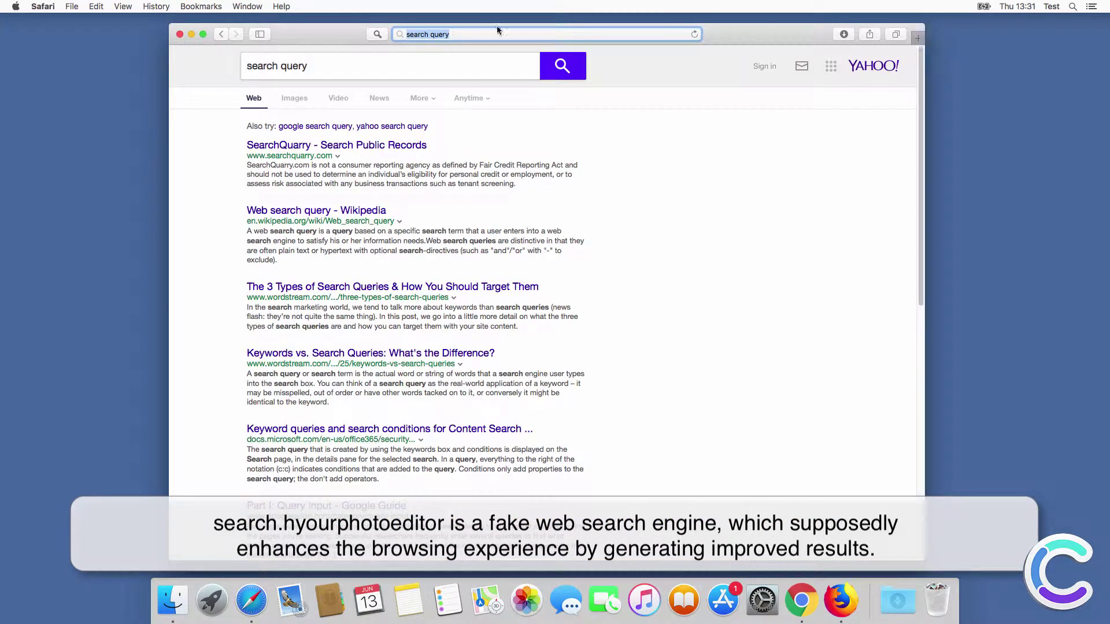
# Step: Search for 'search query' again from a new tab, then close the window
pyautogui.press('super+t')
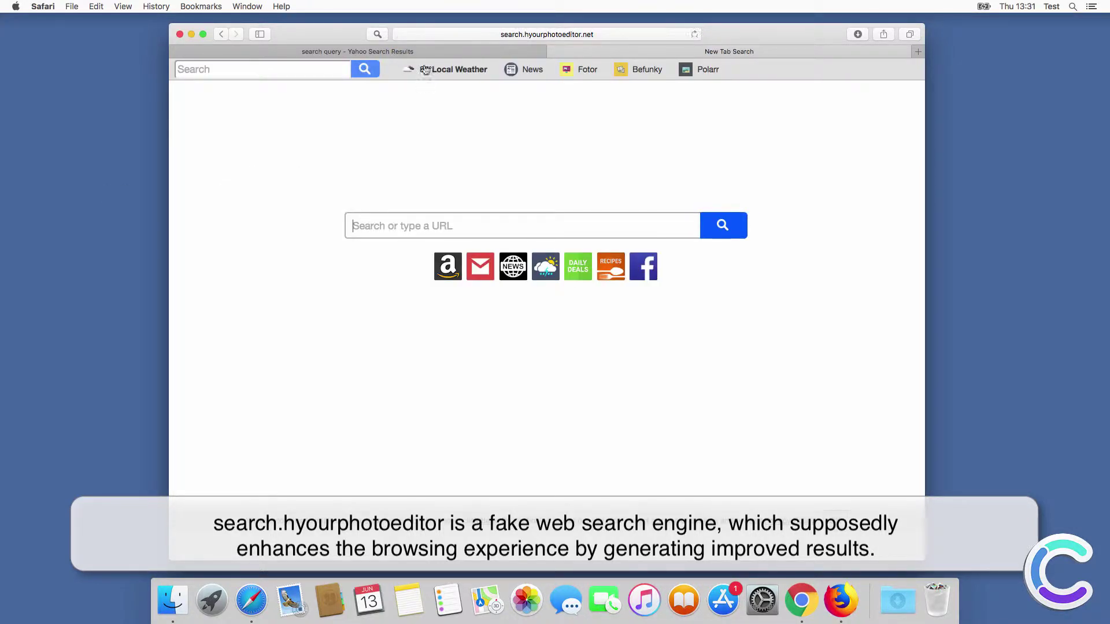
pyautogui.click(438, 34)
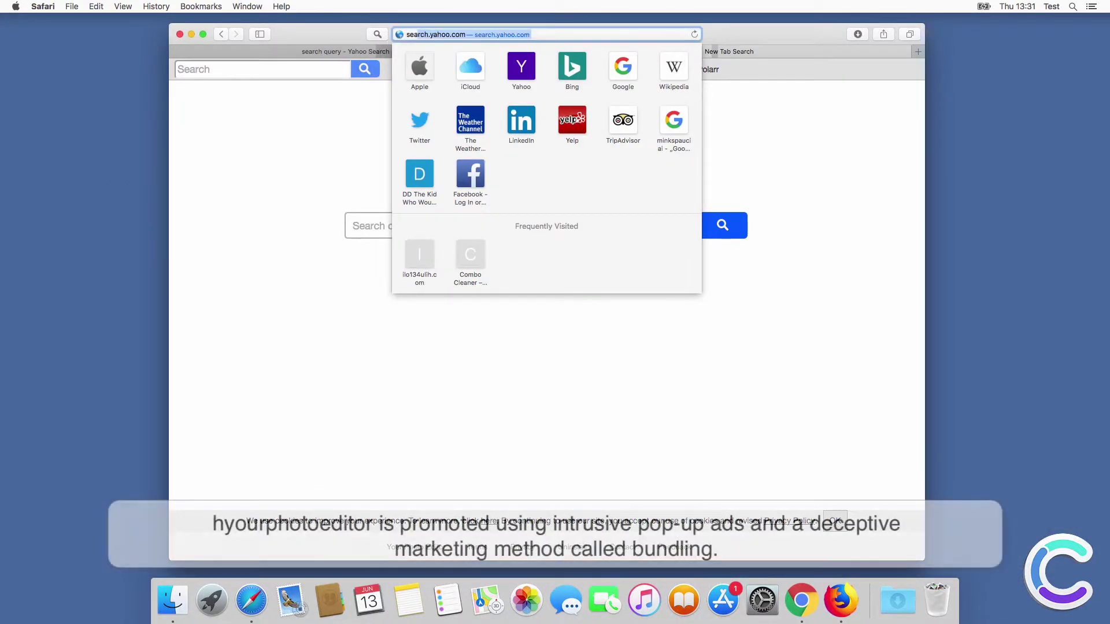
pyautogui.write('search query')
pyautogui.press('Return')
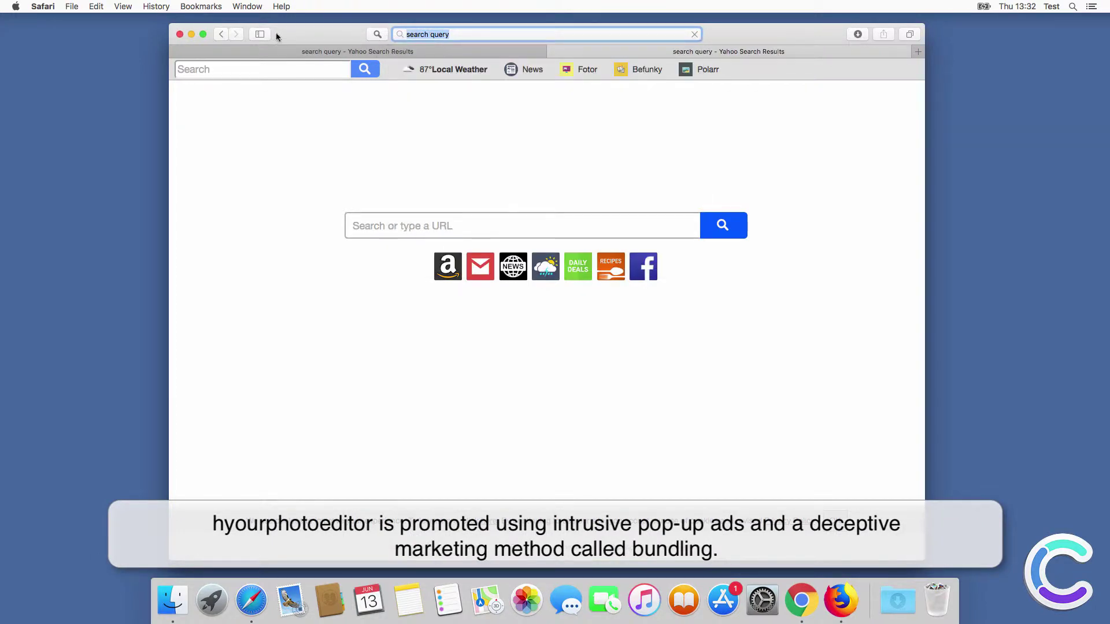
pyautogui.click(180, 34)
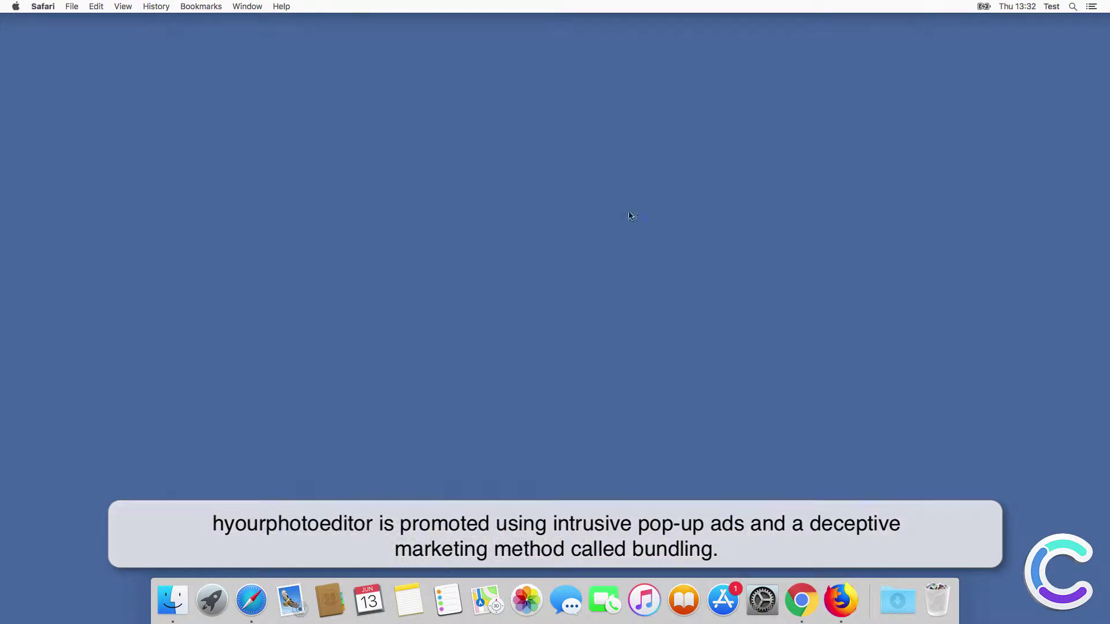
# Step: In Google Chrome, search for 'search query' and close the Chrome window
pyautogui.click(799, 590)
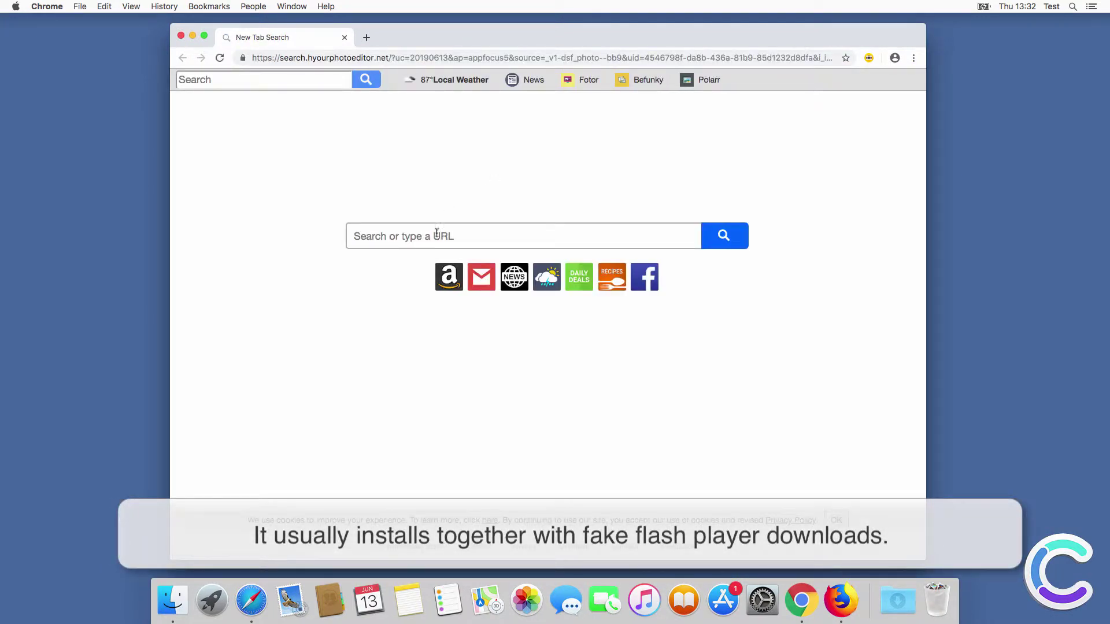
pyautogui.write('search query')
pyautogui.press('Return')
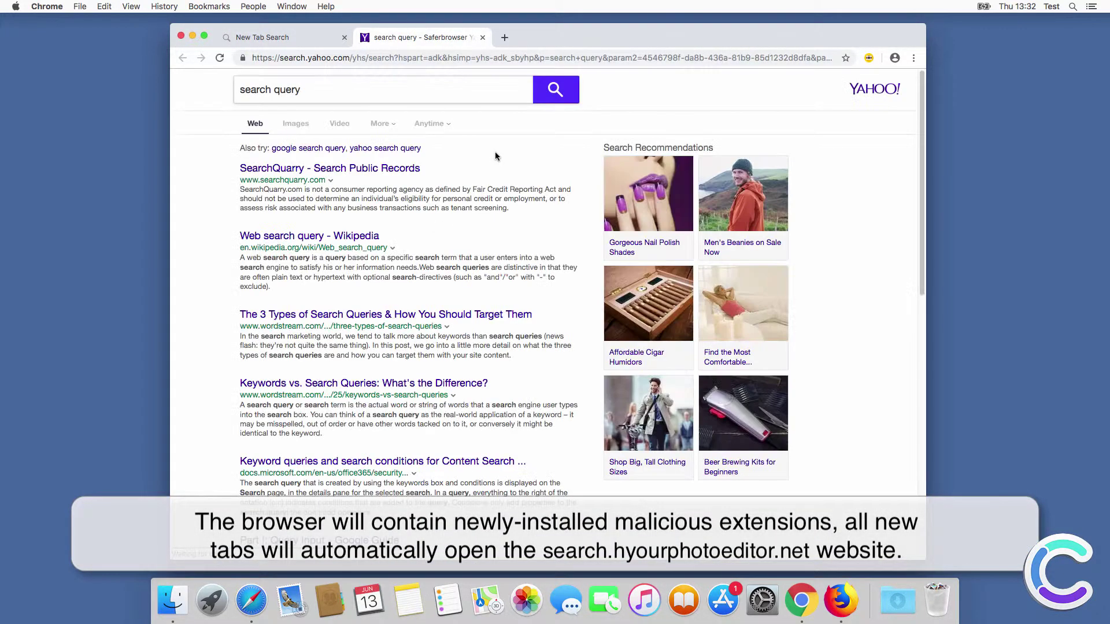
pyautogui.click(181, 37)
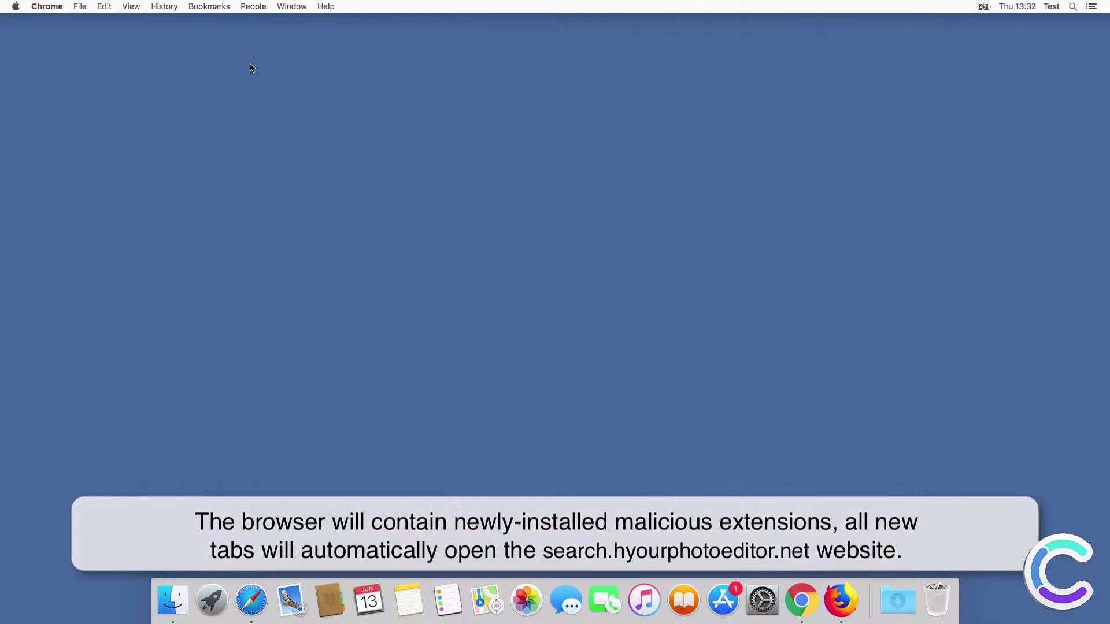
# Step: In Firefox, search for 'search query' from the hijacked new tab, then close Firefox
pyautogui.click(846, 592)
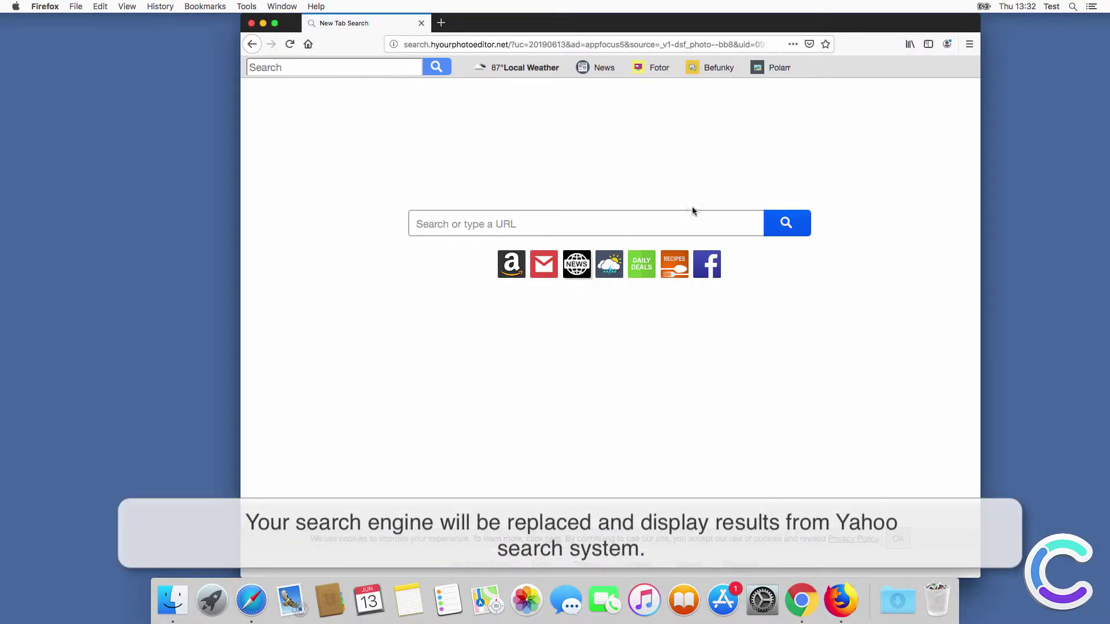
pyautogui.write('sear')
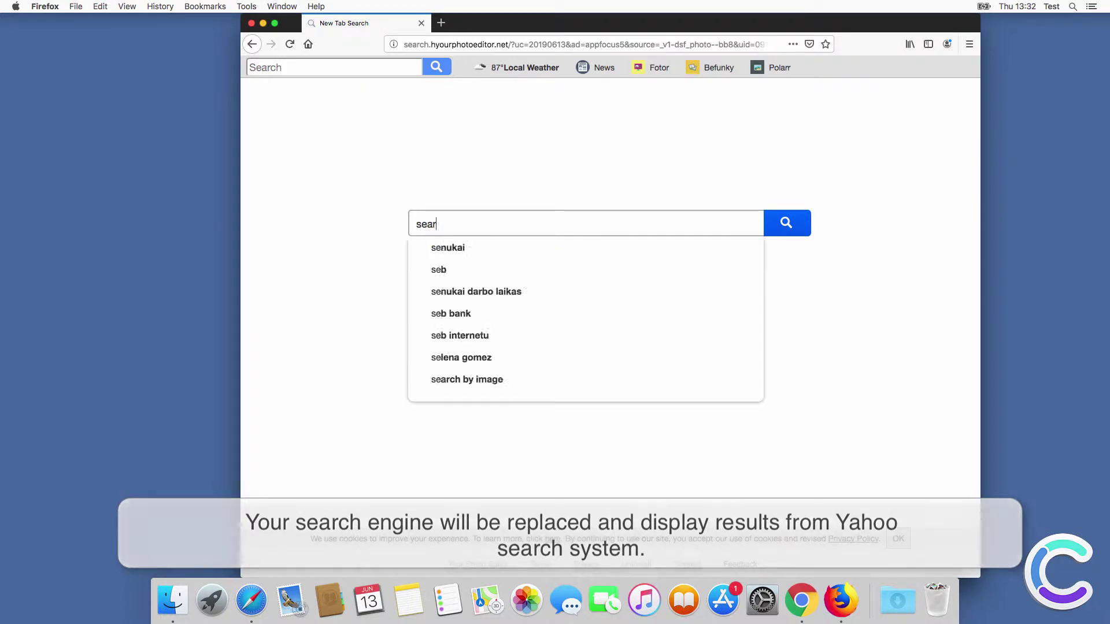
pyautogui.write('ch query')
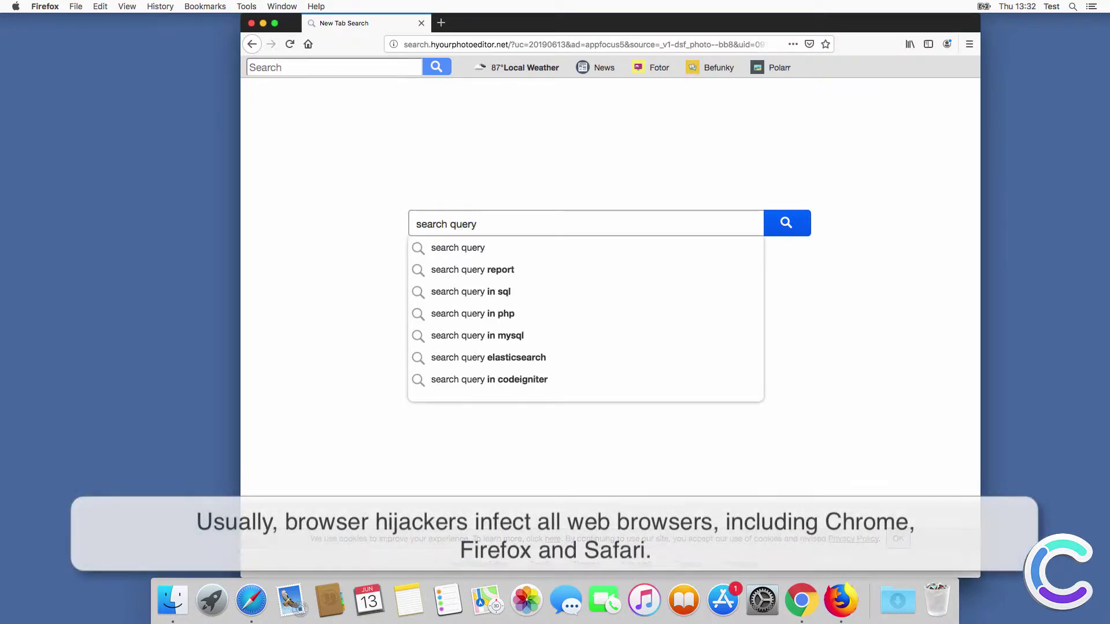
pyautogui.press('Return')
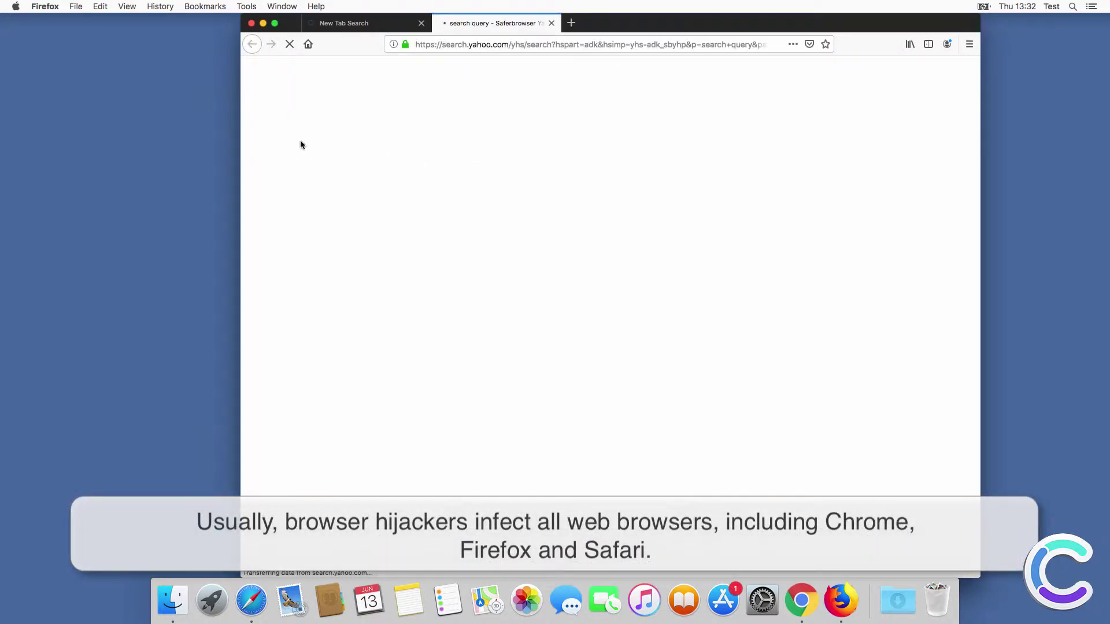
pyautogui.click(252, 24)
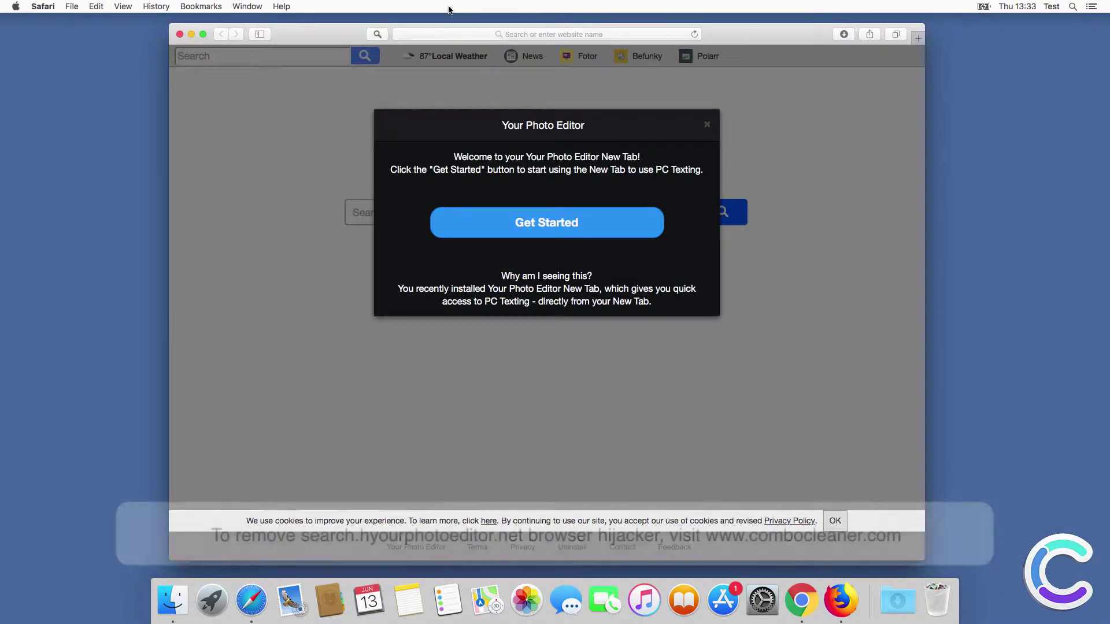
pyautogui.click(448, 34)
pyautogui.write('www')
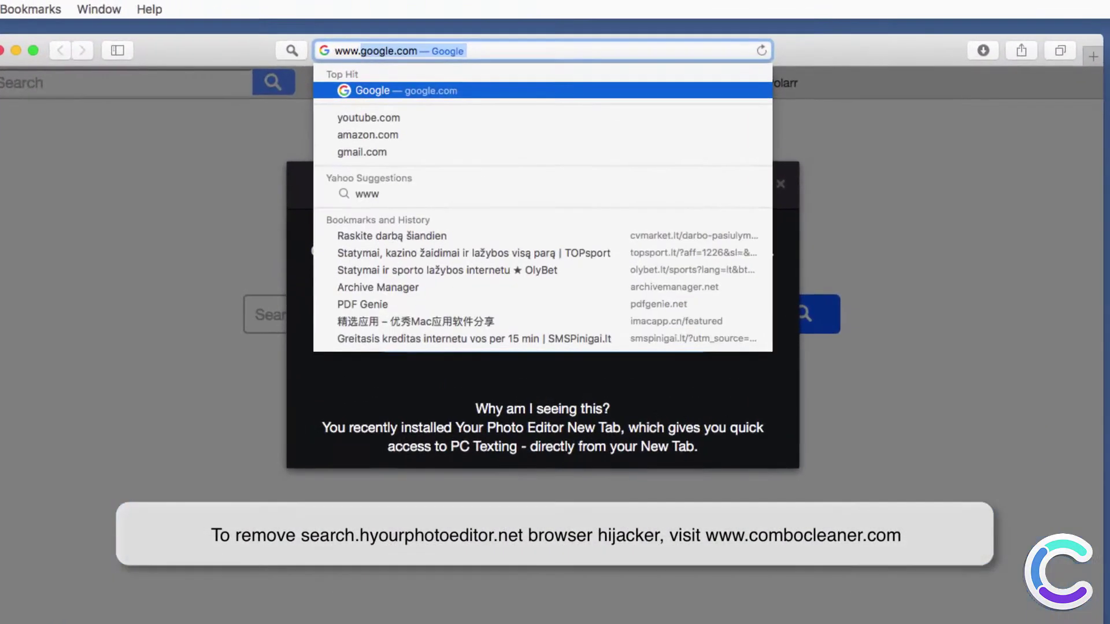
pyautogui.write('.combocleaner.c')
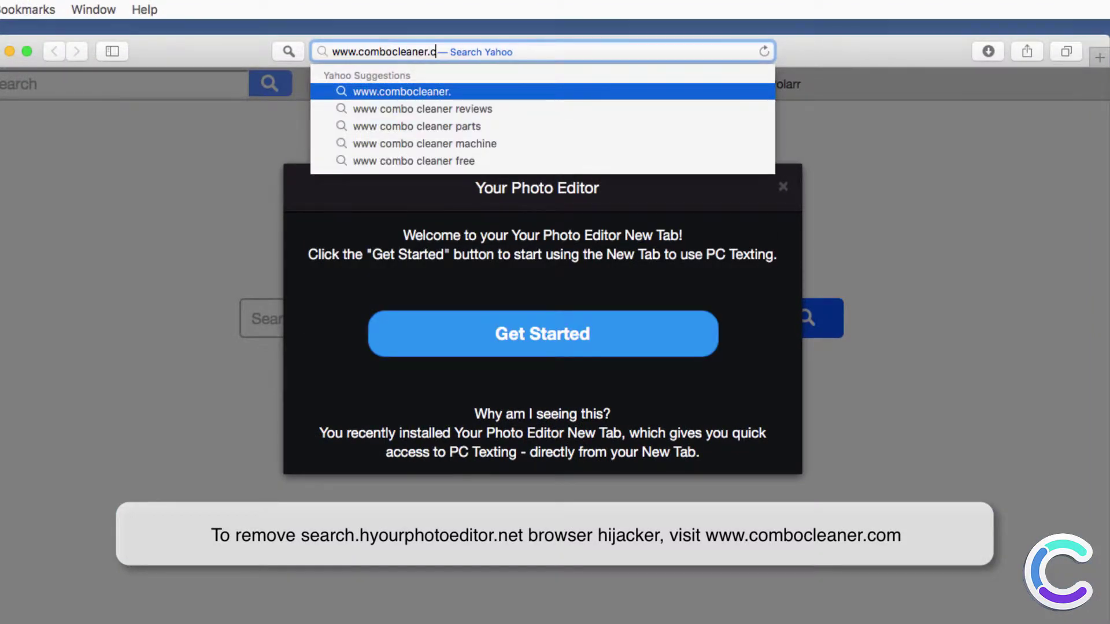
pyautogui.write('om')
pyautogui.press('Return')
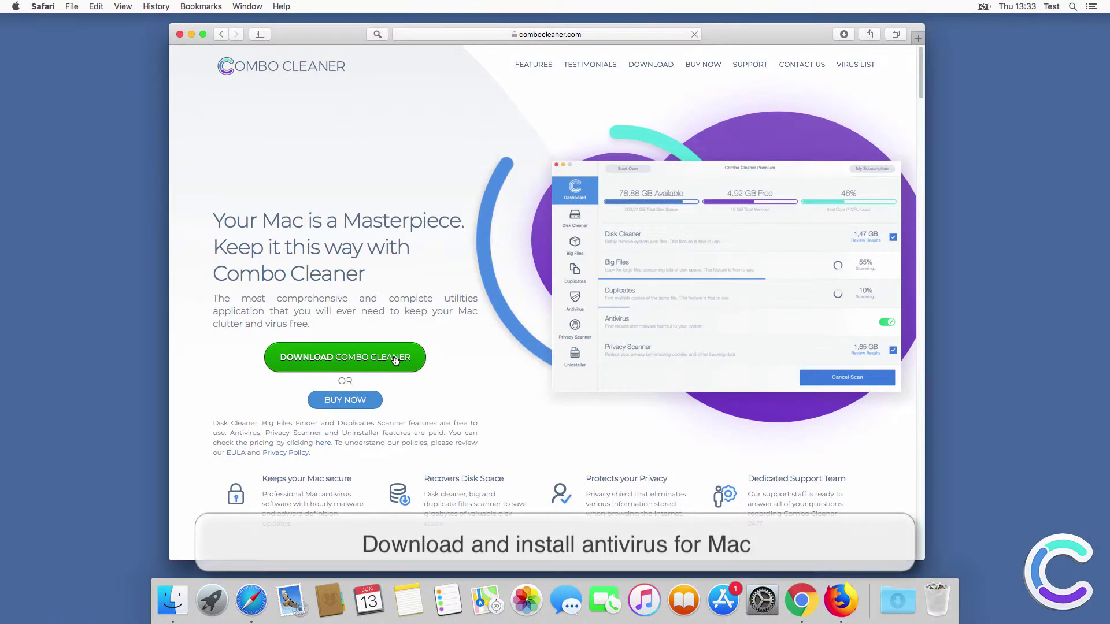
pyautogui.click(394, 360)
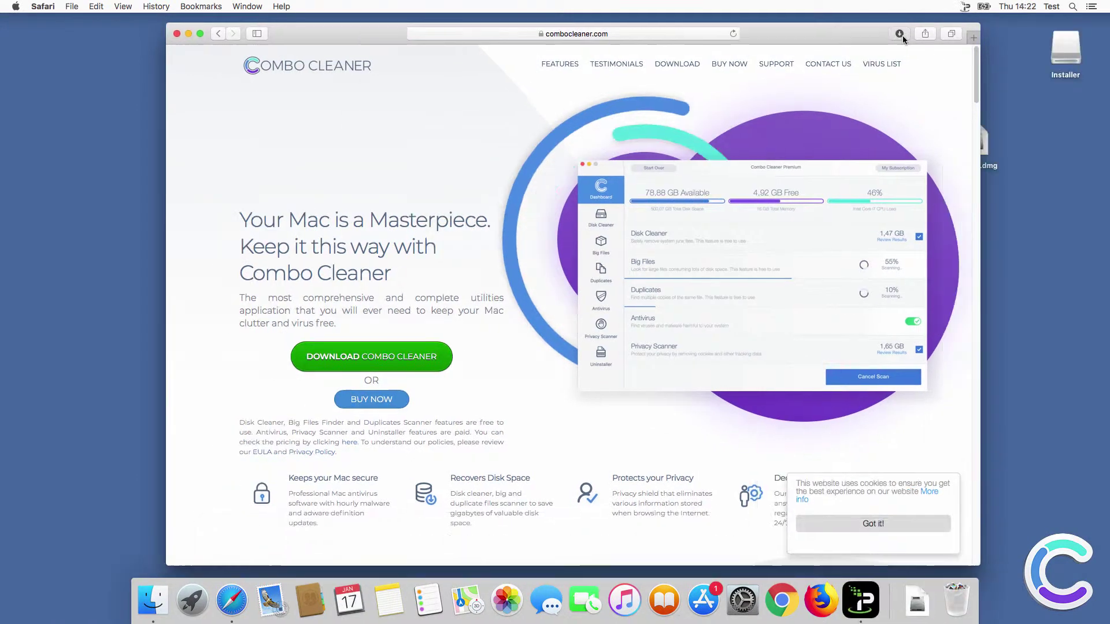
# Step: Mount combocleaner.dmg from Downloads and drag Combo Cleaner into Applications
pyautogui.click(903, 35)
pyautogui.click(983, 84)
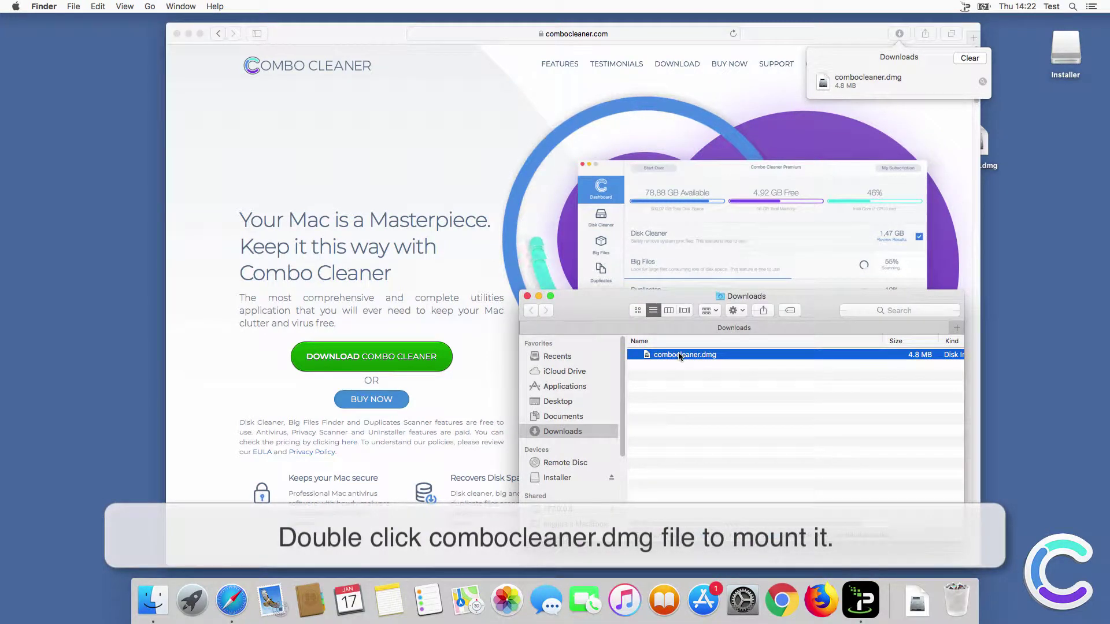
pyautogui.doubleClick(681, 356)
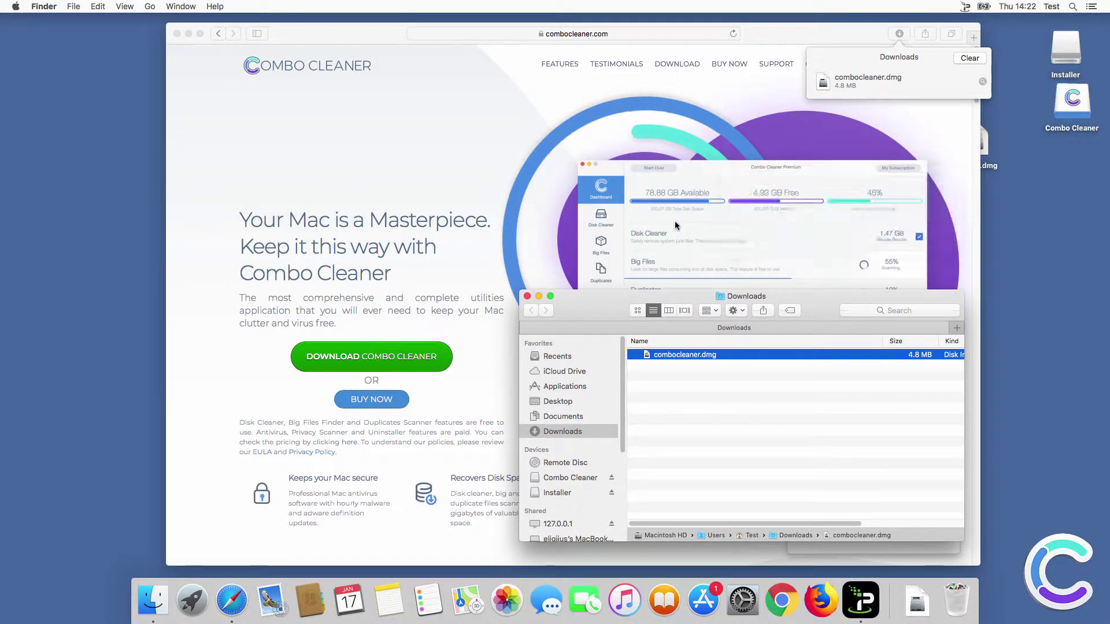
pyautogui.click(662, 222)
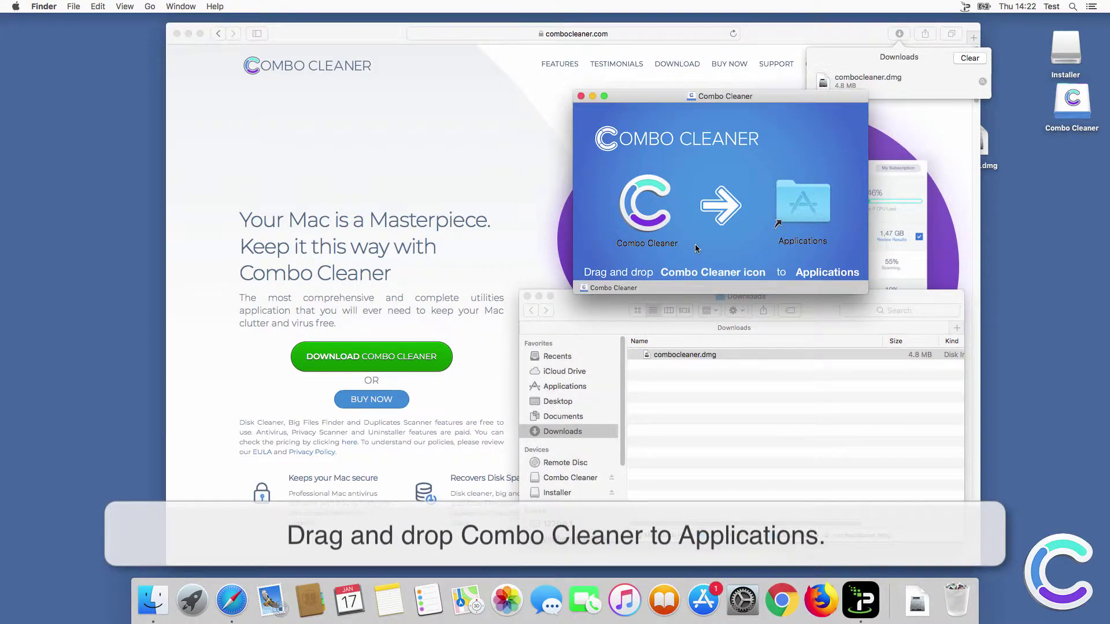
pyautogui.click(631, 206)
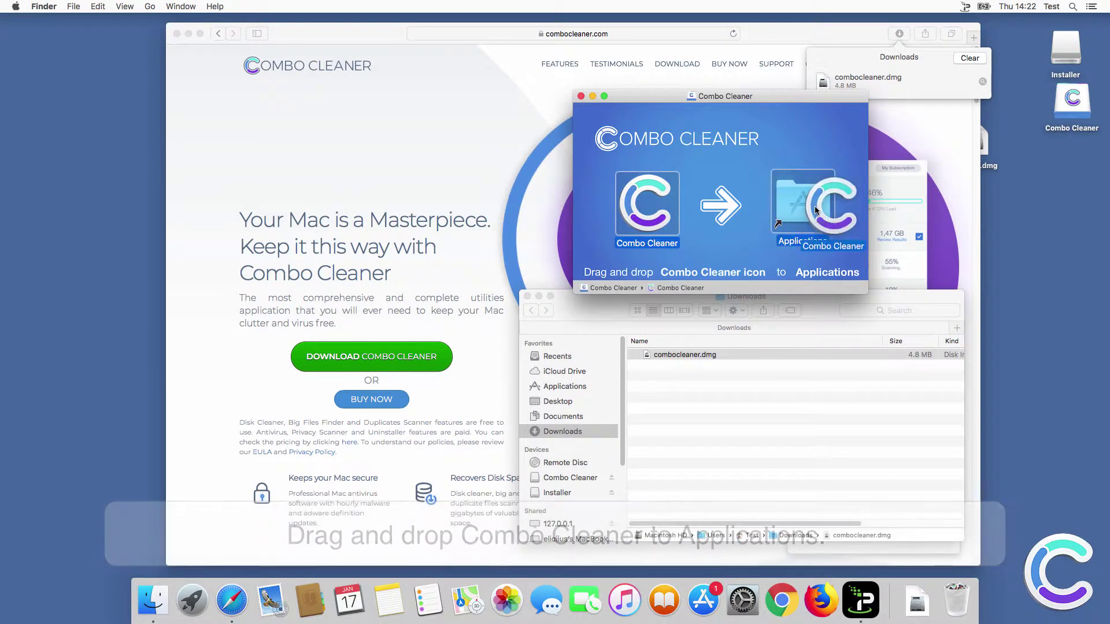
pyautogui.moveTo(630, 205); pyautogui.dragTo(802, 203)
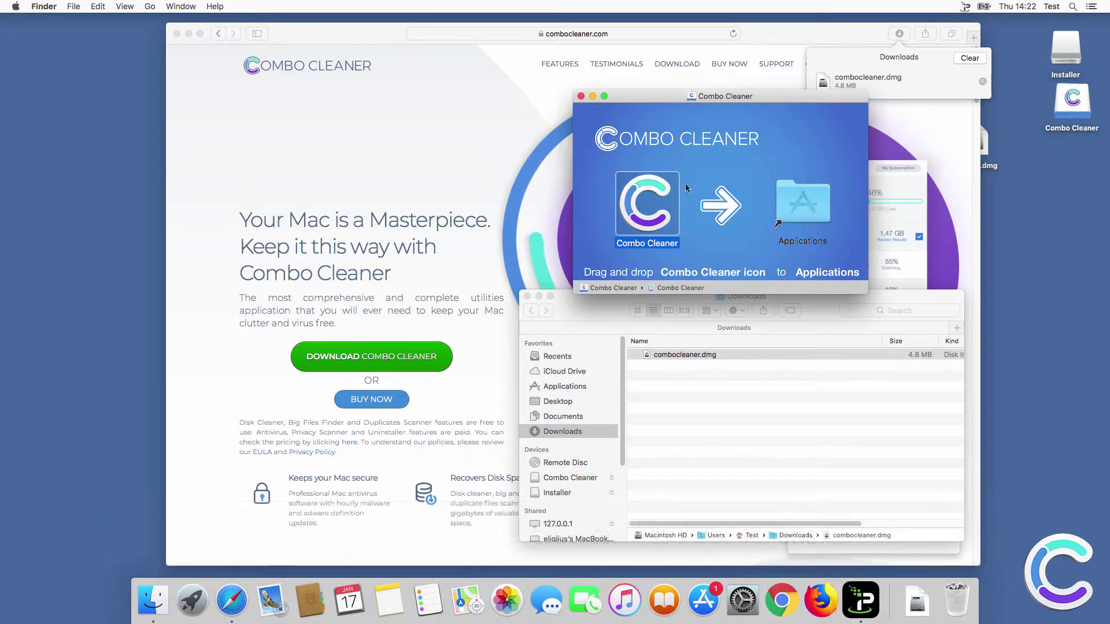
# Step: Close the installer, Downloads folder and Safari windows
pyautogui.click(581, 96)
pyautogui.click(527, 297)
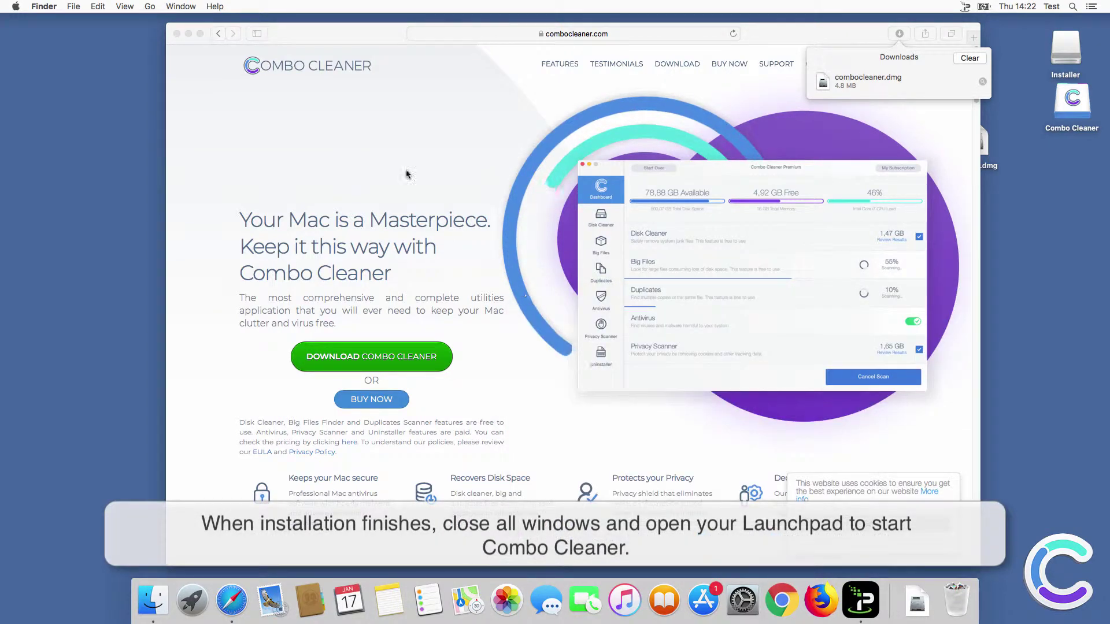
pyautogui.click(177, 34)
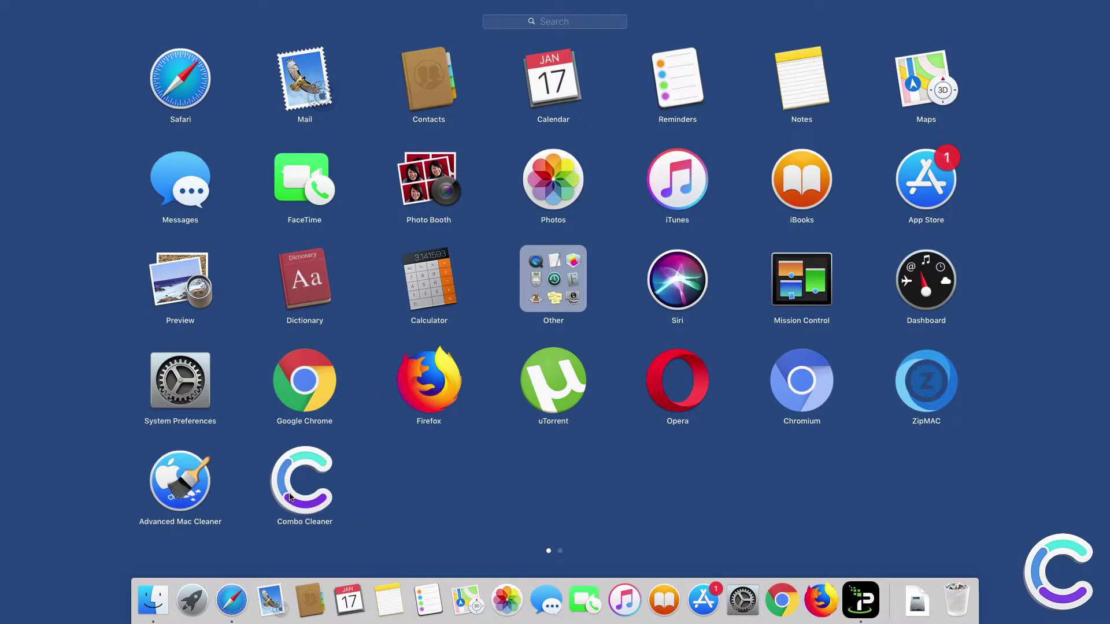
# Step: Launch Combo Cleaner from Launchpad and choose Open at the downloaded-app warning
pyautogui.click(290, 497)
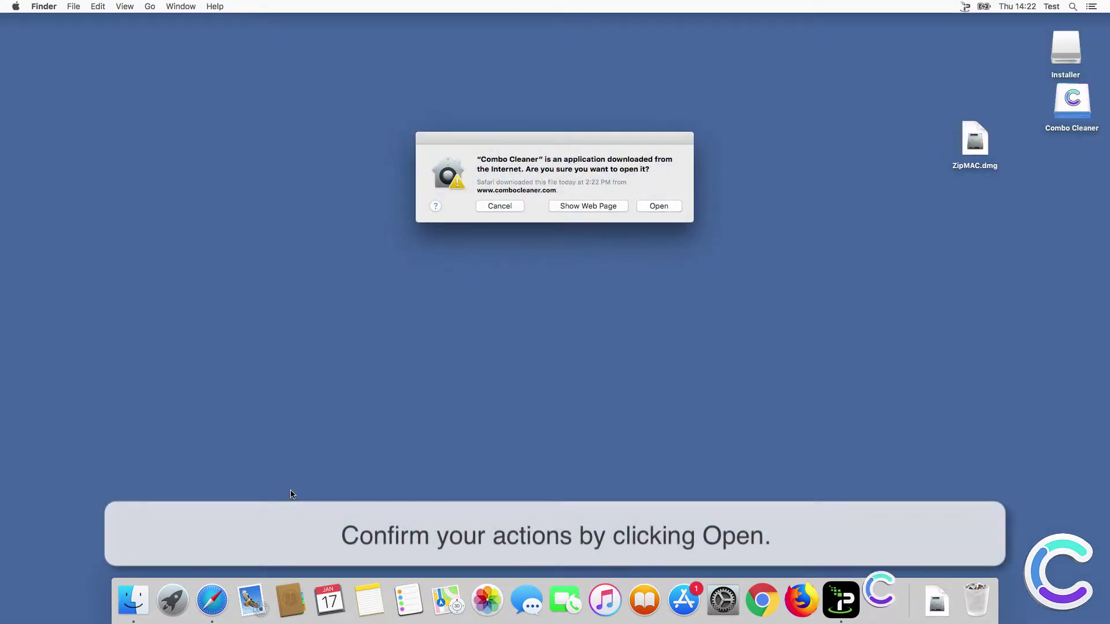
pyautogui.click(657, 207)
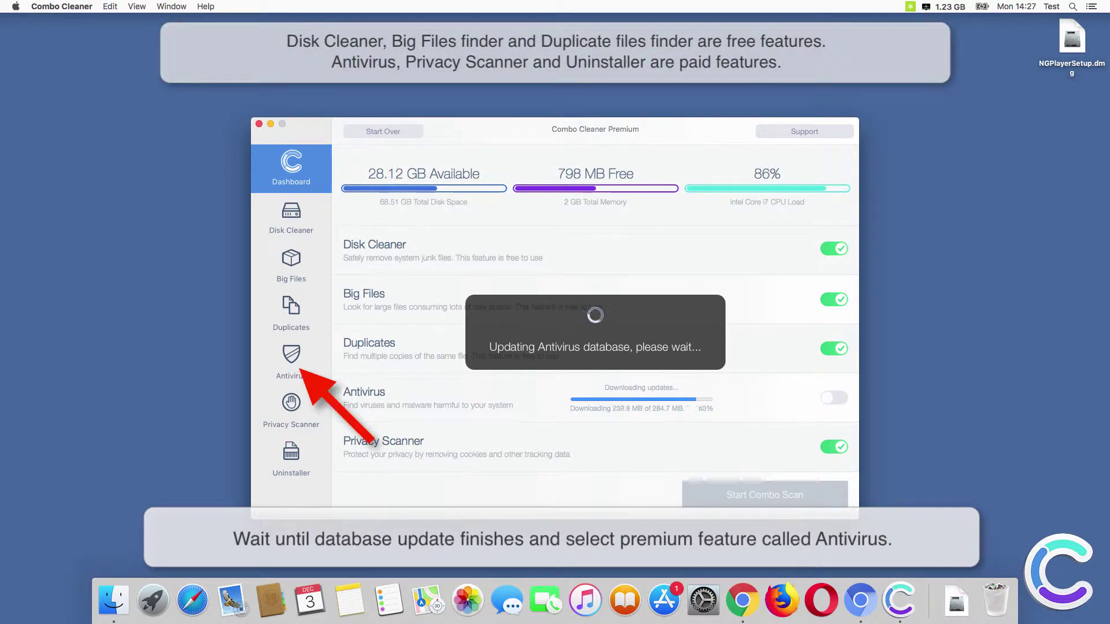
# Step: Start a Quick Scan from Combo Cleaner's Antivirus section
pyautogui.click(285, 363)
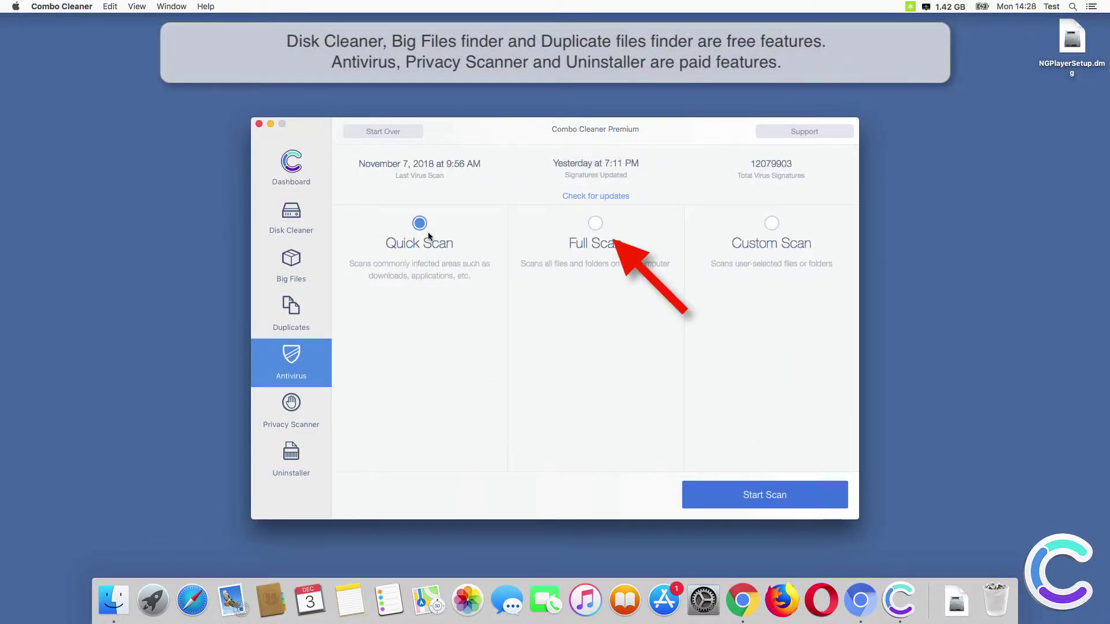
pyautogui.click(595, 222)
pyautogui.click(738, 495)
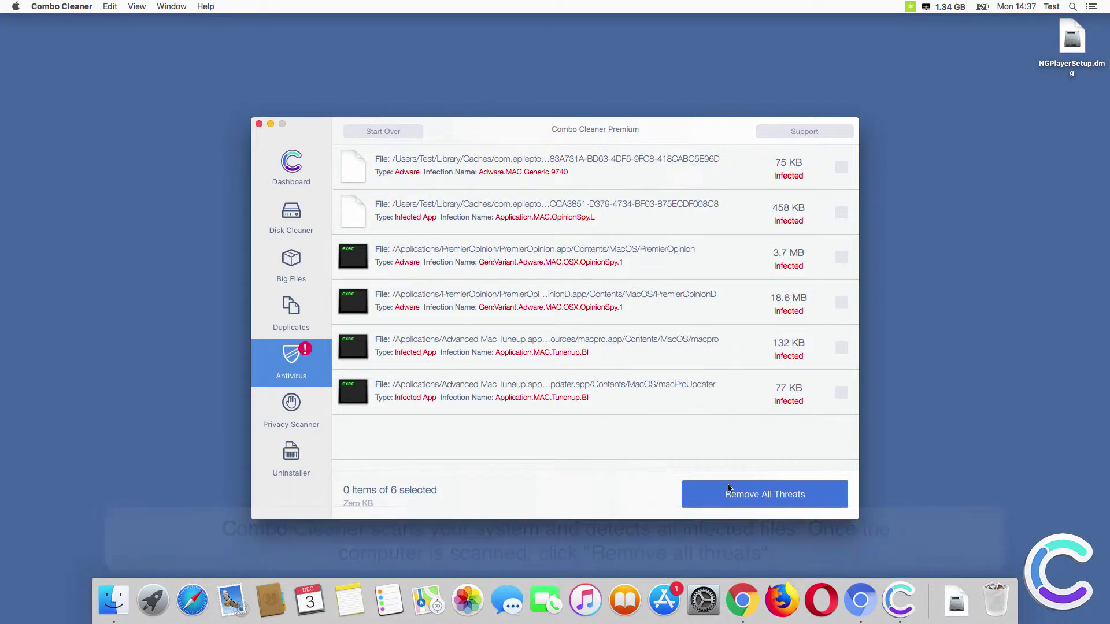
# Step: Remove all detected threats, continuing past the cannot-delete warning
pyautogui.click(750, 500)
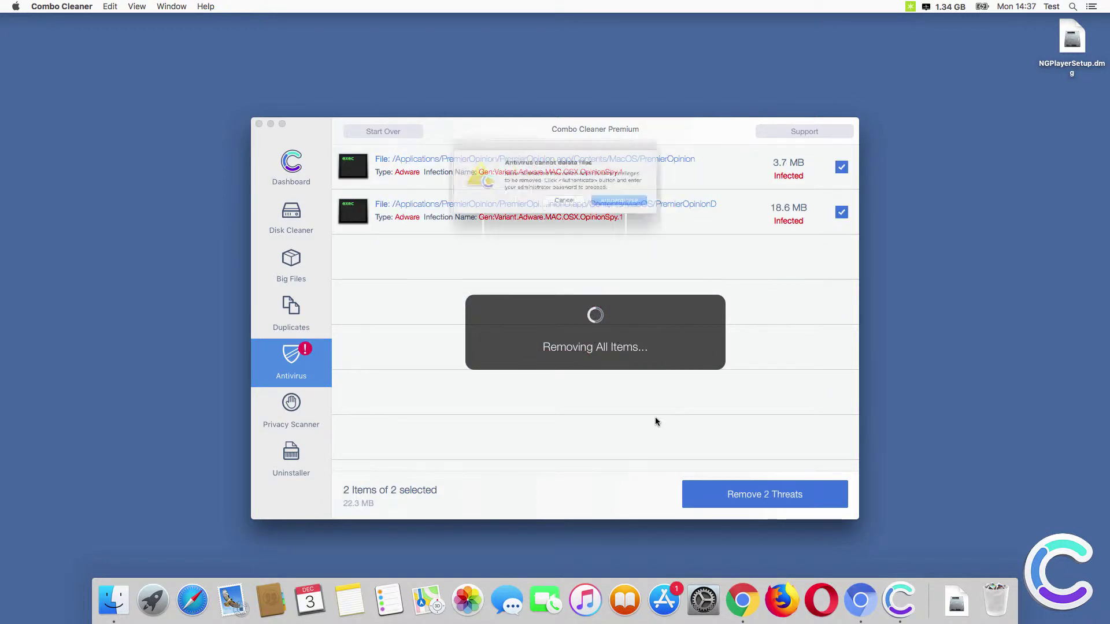
pyautogui.click(634, 209)
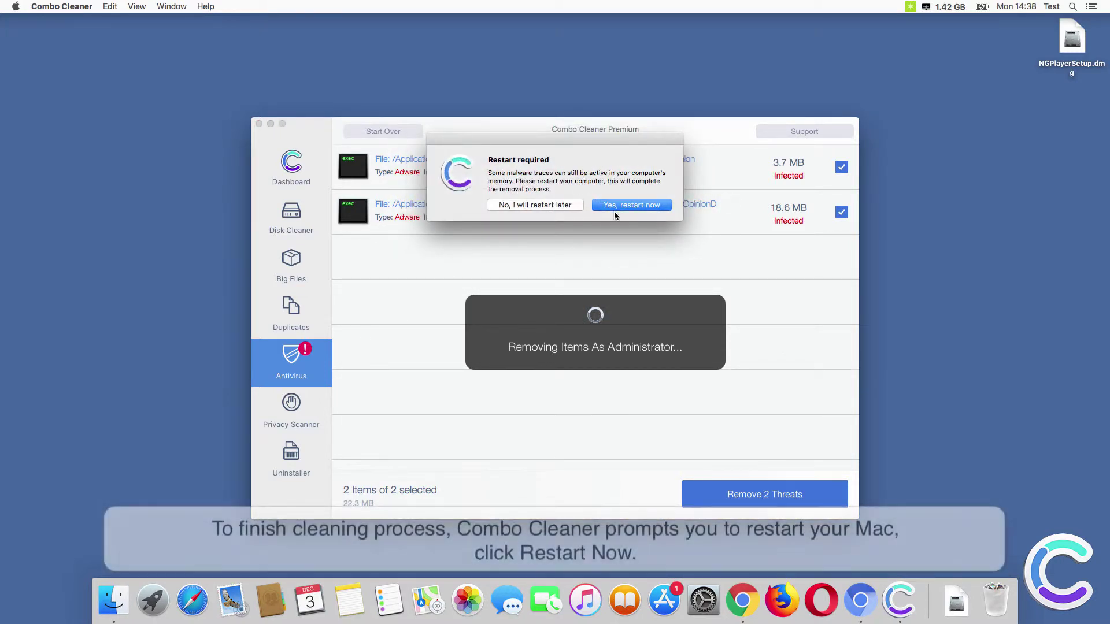
# Step: Restart the Mac now to finish removing the PremierOpinion adware
pyautogui.click(617, 207)
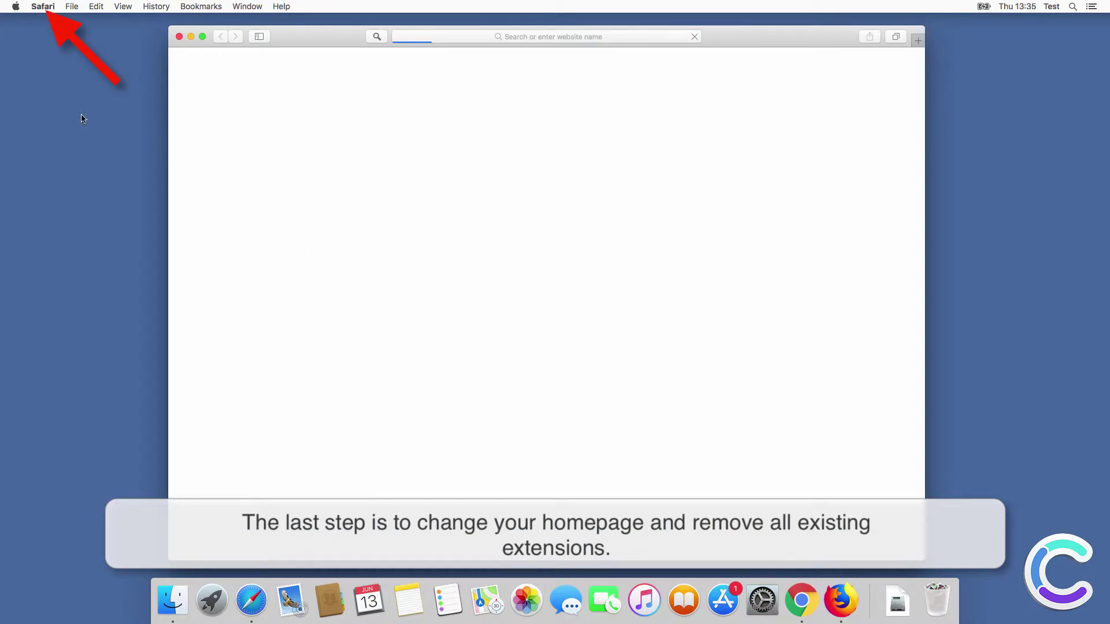
# Step: Open the Extensions list in Safari Preferences and uninstall AnySearch
pyautogui.click(44, 7)
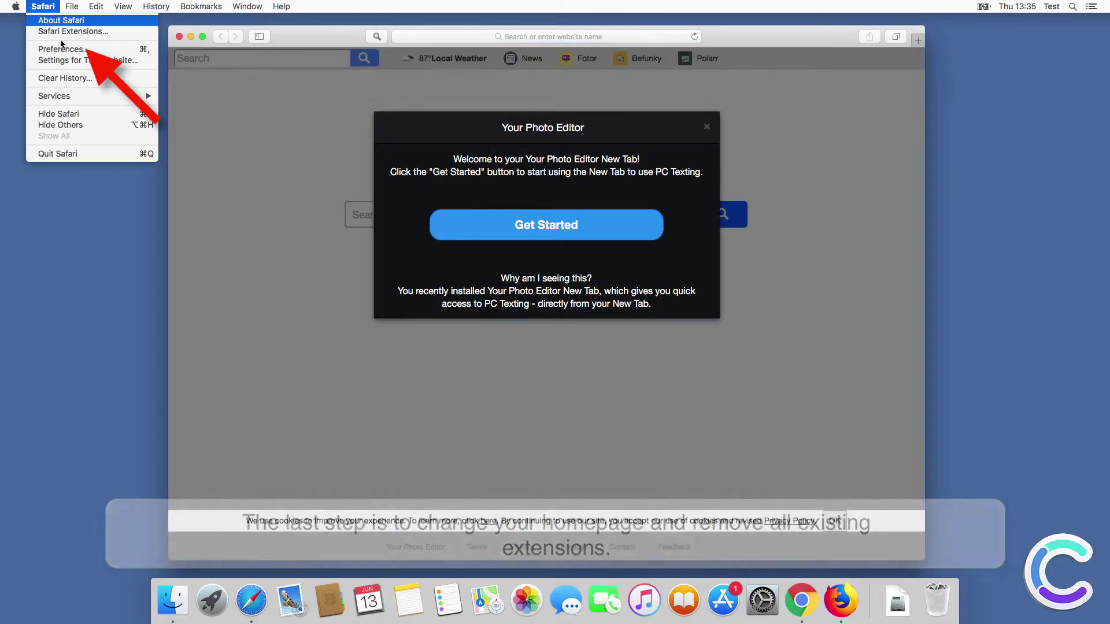
pyautogui.click(63, 50)
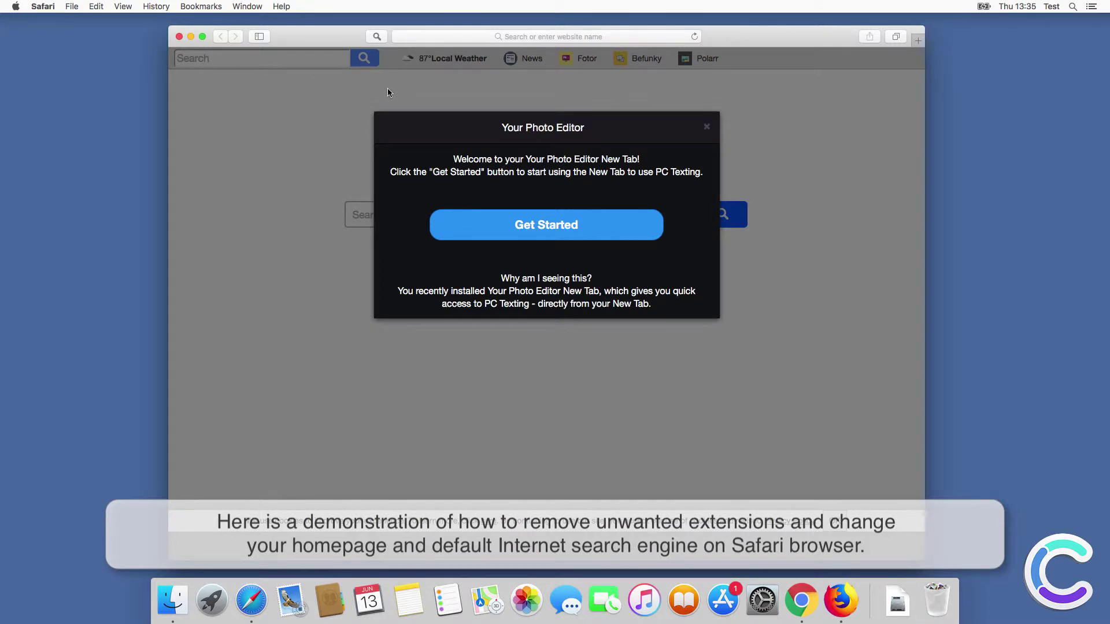
pyautogui.click(586, 102)
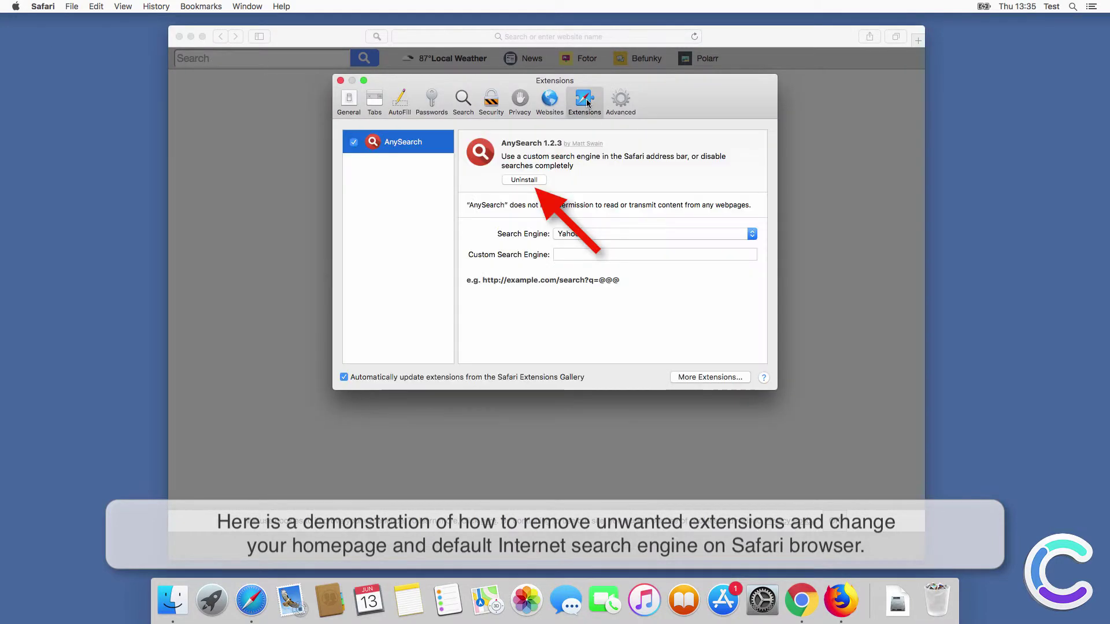
pyautogui.click(535, 182)
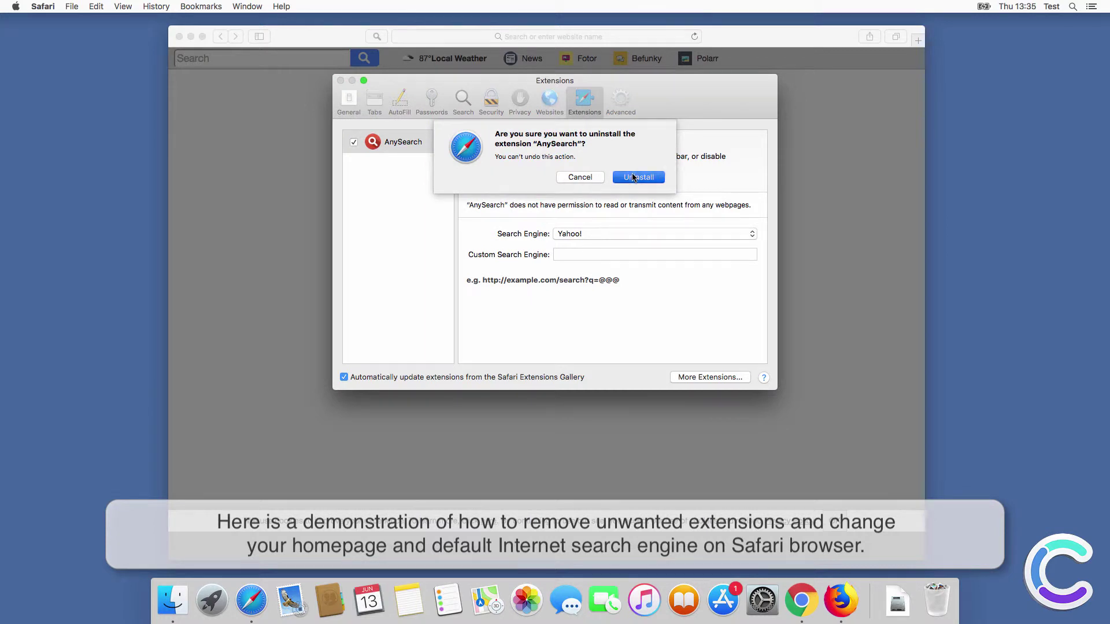
# Step: Confirm the AnySearch uninstall and make Google Safari's default search engine
pyautogui.click(633, 177)
pyautogui.click(463, 101)
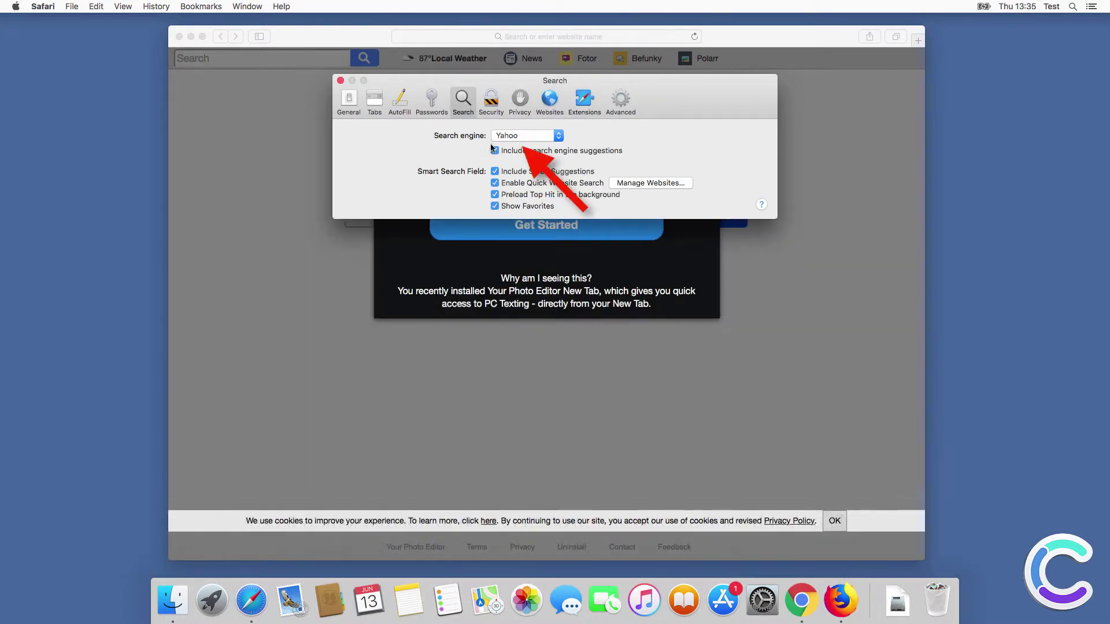
pyautogui.click(520, 136)
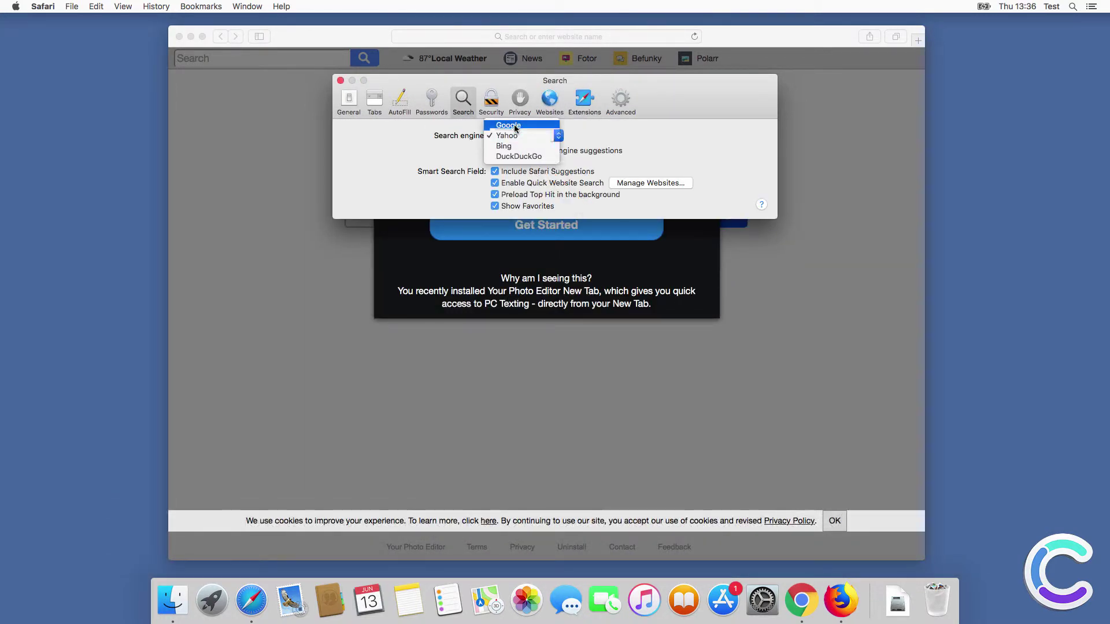
pyautogui.click(514, 124)
pyautogui.click(350, 102)
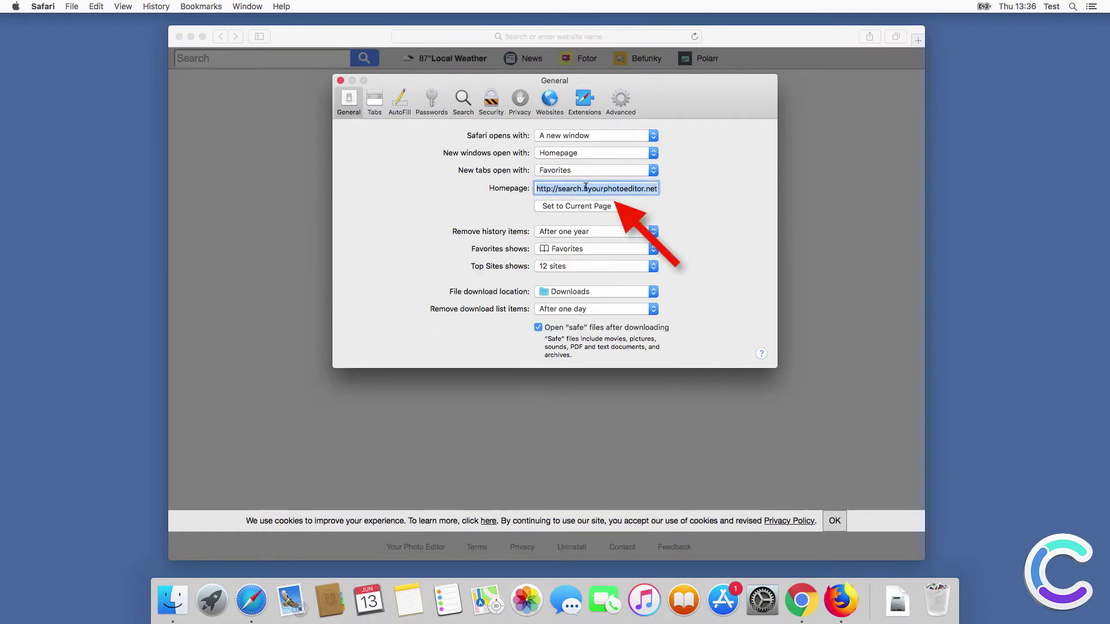
pyautogui.write('www.')
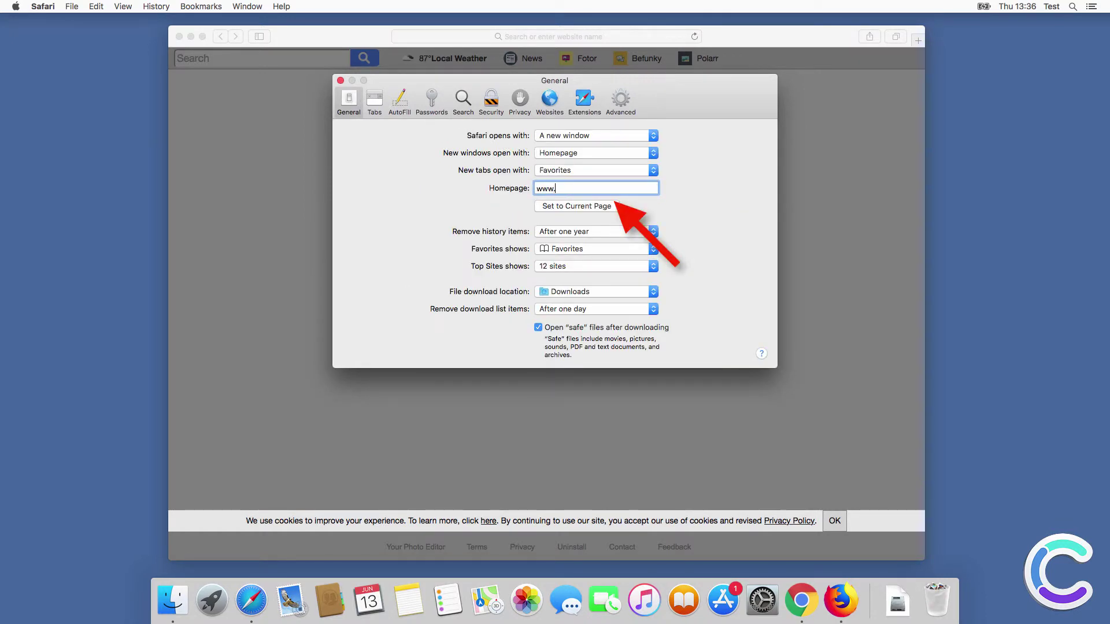
pyautogui.write('google.com')
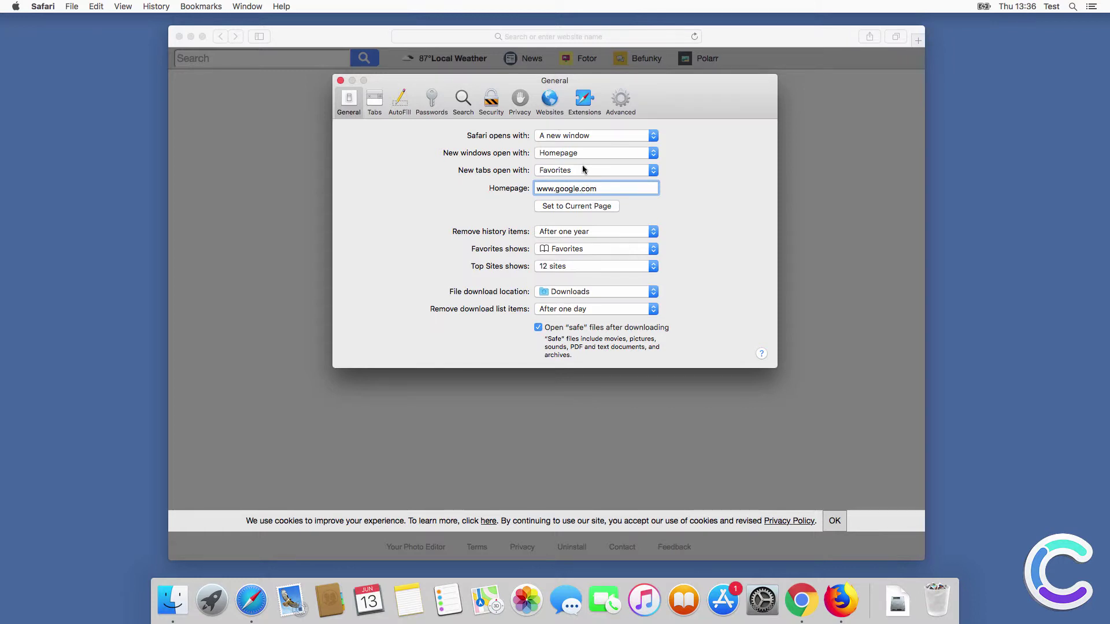
pyautogui.click(582, 171)
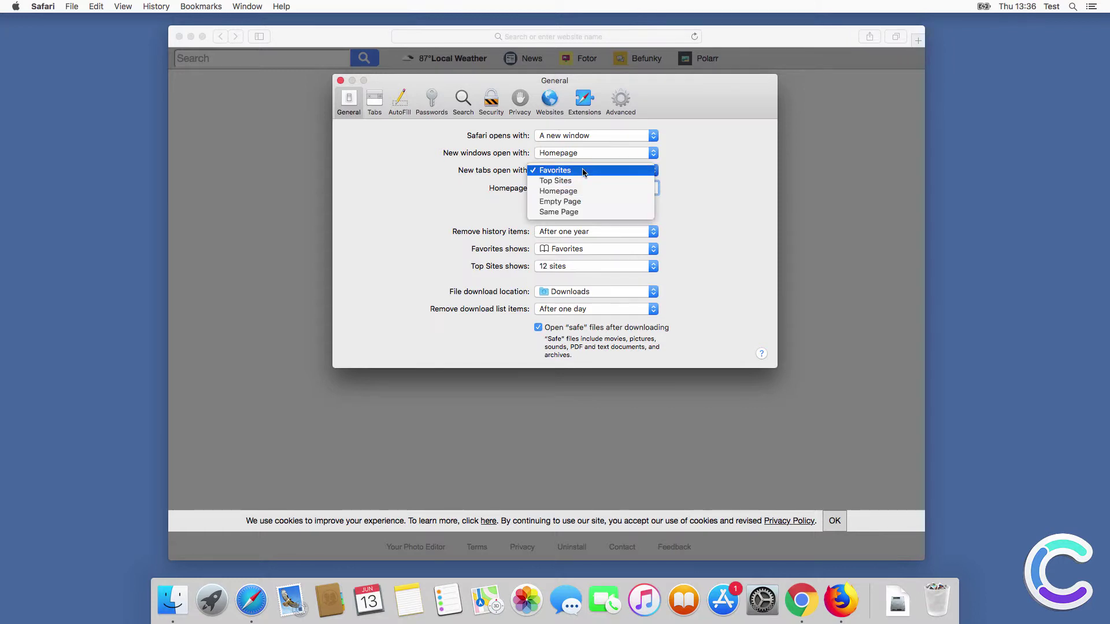
pyautogui.click(581, 194)
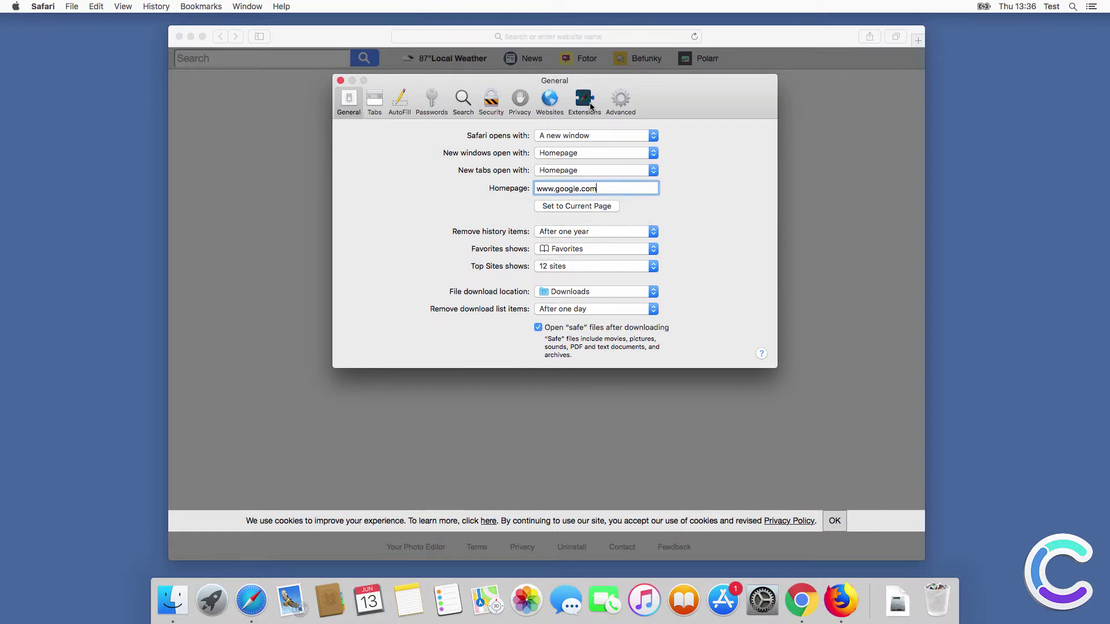
pyautogui.click(585, 102)
pyautogui.click(621, 188)
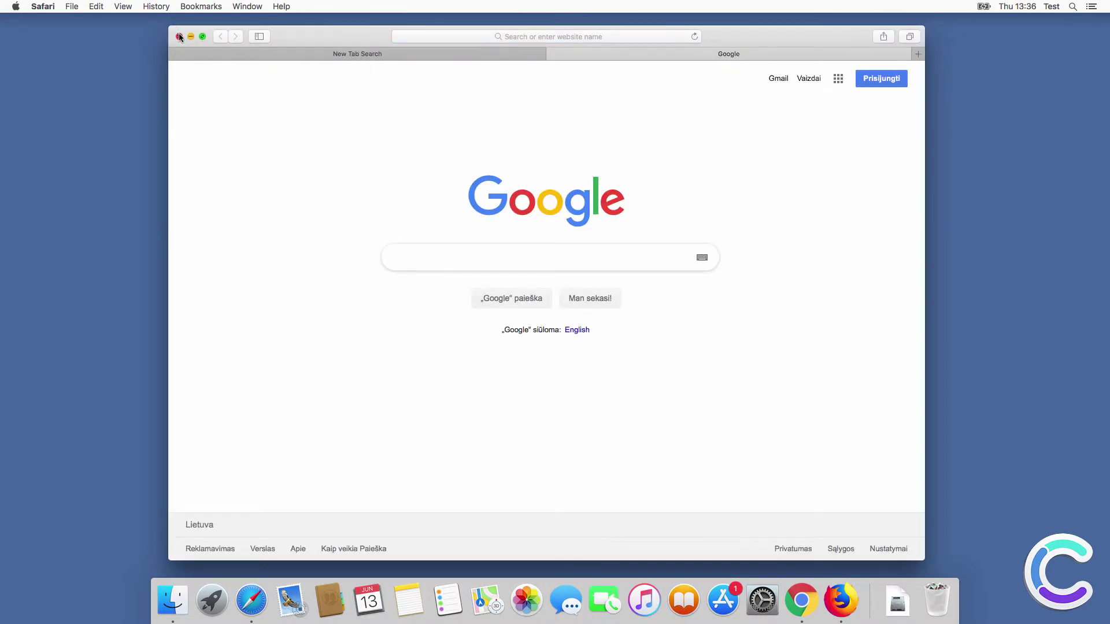
# Step: Close Safari, then remove the Your Photo Editor extension in Google Chrome
pyautogui.click(180, 35)
pyautogui.click(801, 600)
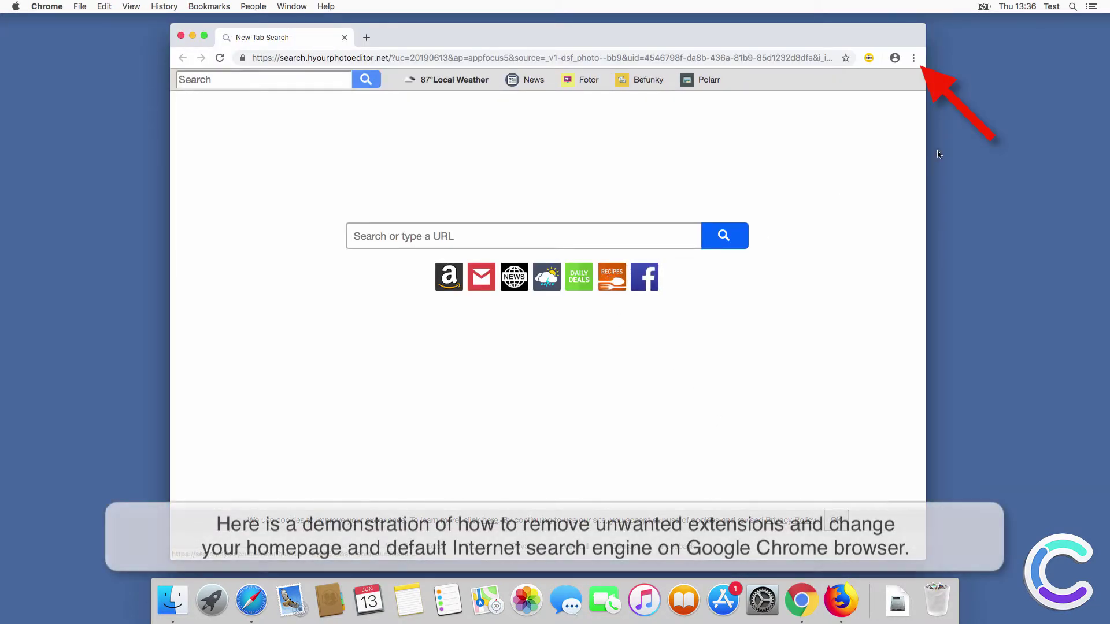
pyautogui.click(914, 58)
pyautogui.moveTo(744, 253)
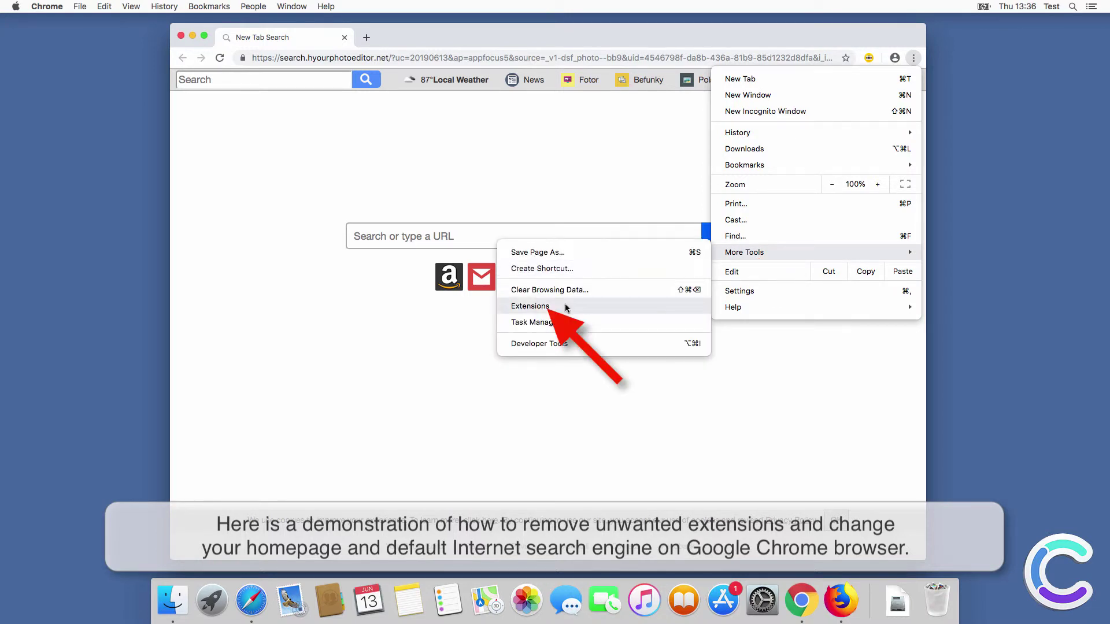
pyautogui.click(564, 307)
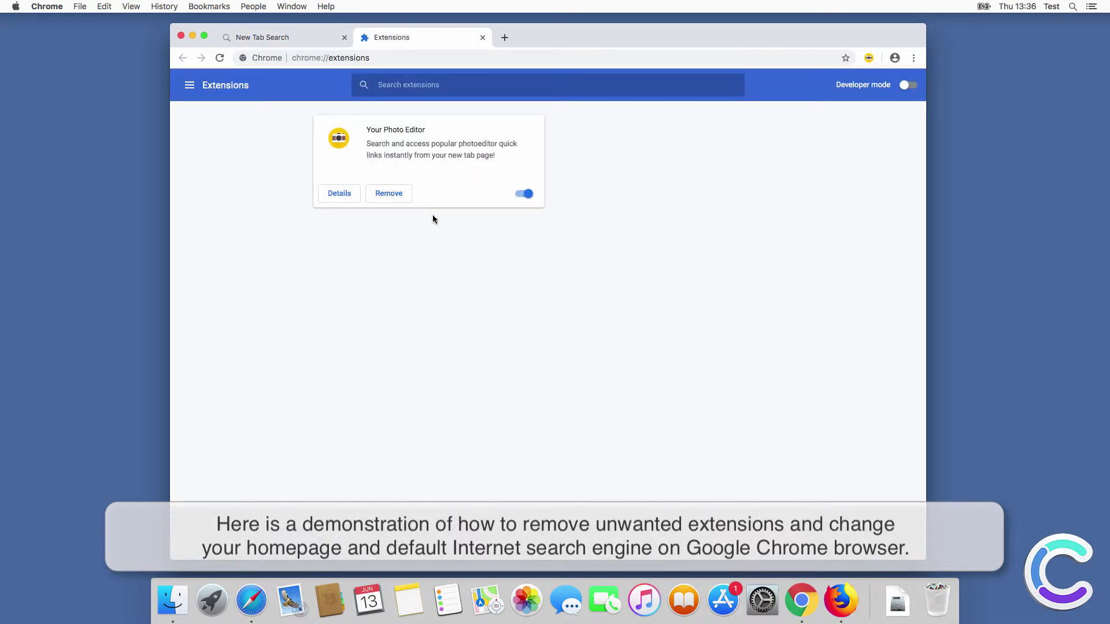
pyautogui.click(400, 199)
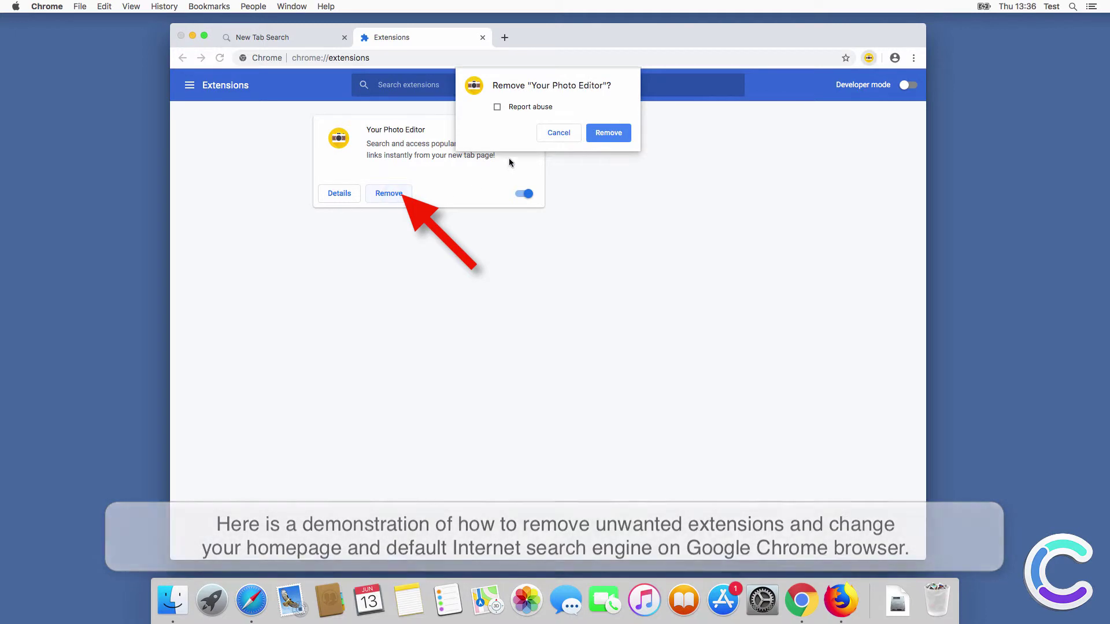
pyautogui.click(605, 132)
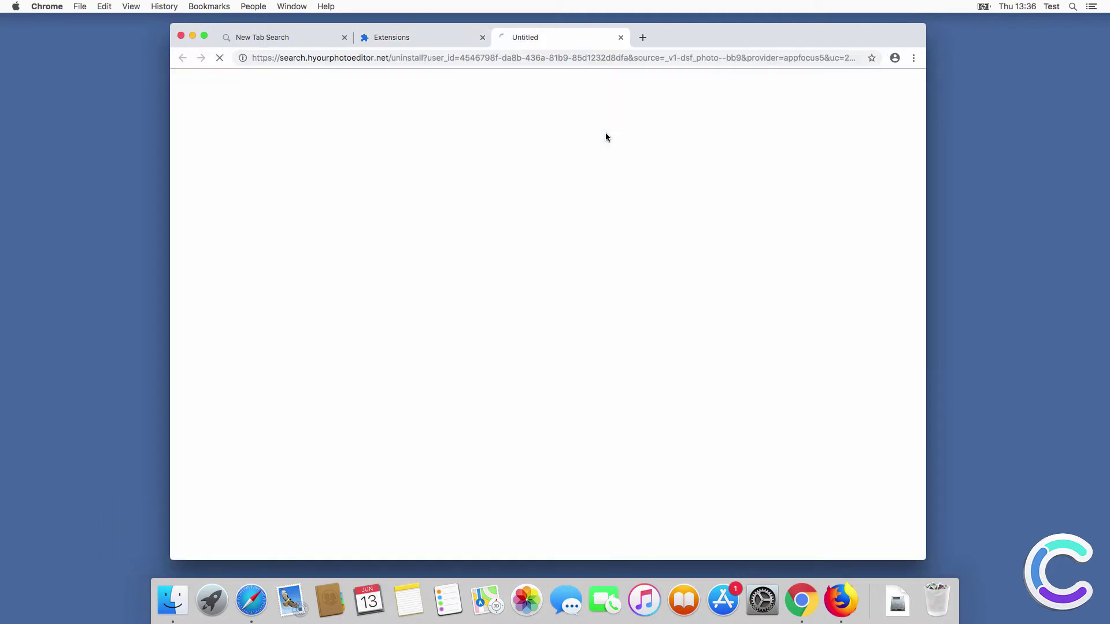
pyautogui.click(914, 58)
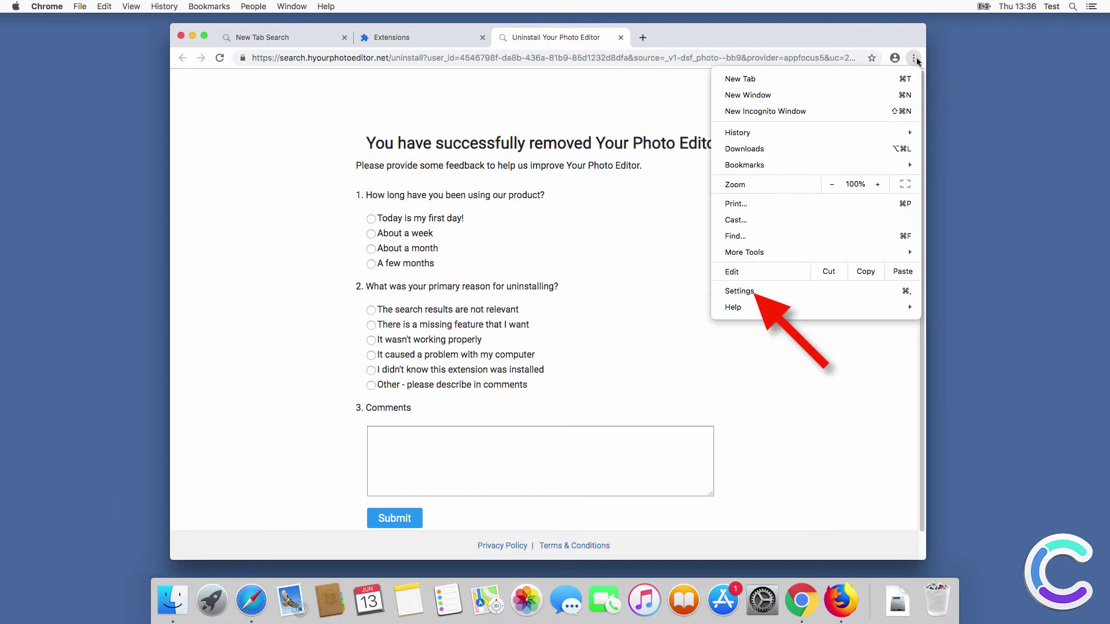
# Step: In Chrome Settings, make Google the address-bar search engine instead of Yahoo!
pyautogui.click(753, 291)
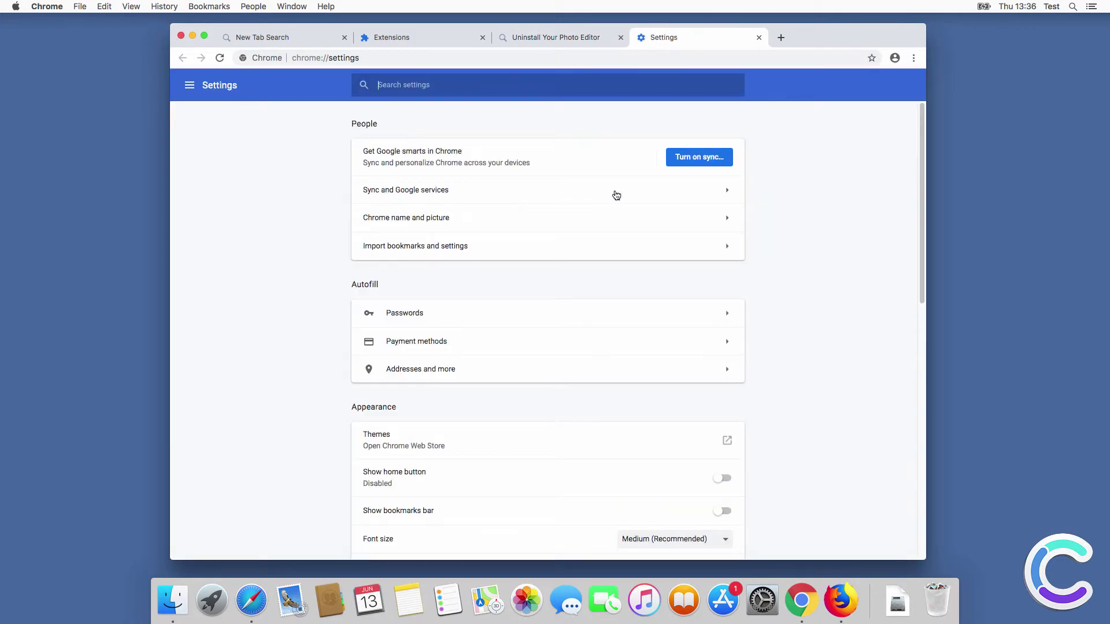
pyautogui.moveTo(925, 150); pyautogui.dragTo(905, 406)
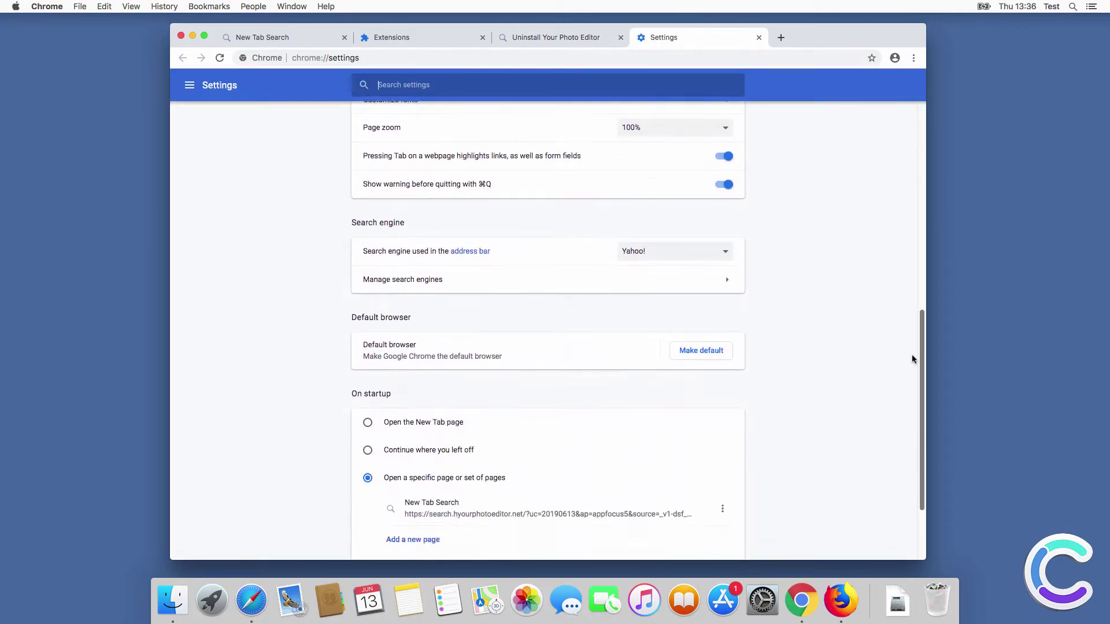
pyautogui.click(693, 145)
pyautogui.click(677, 123)
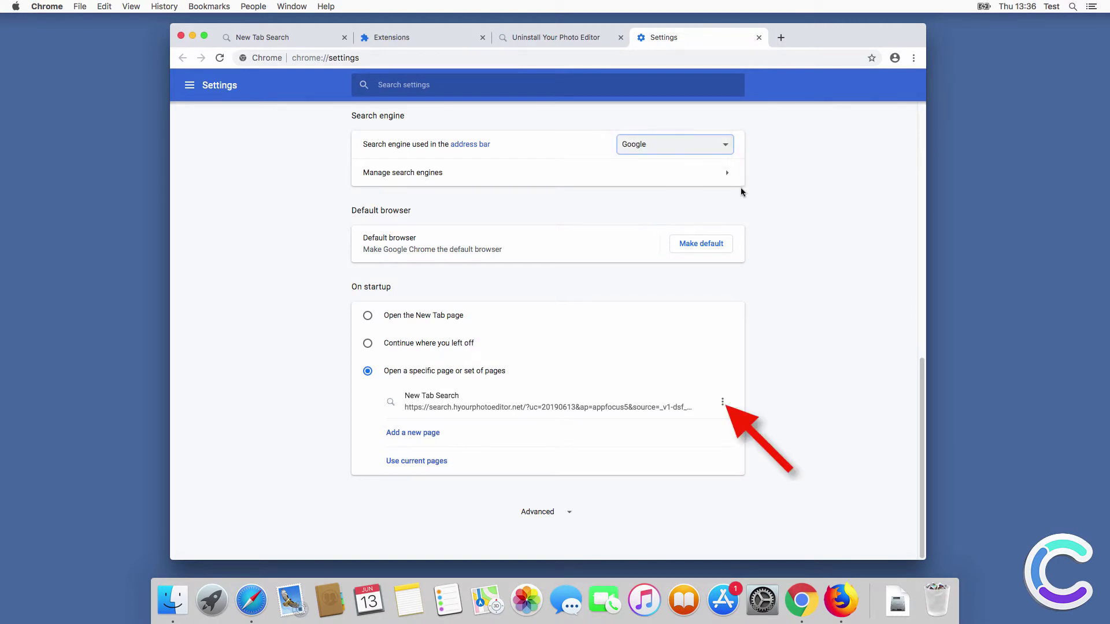
pyautogui.click(723, 404)
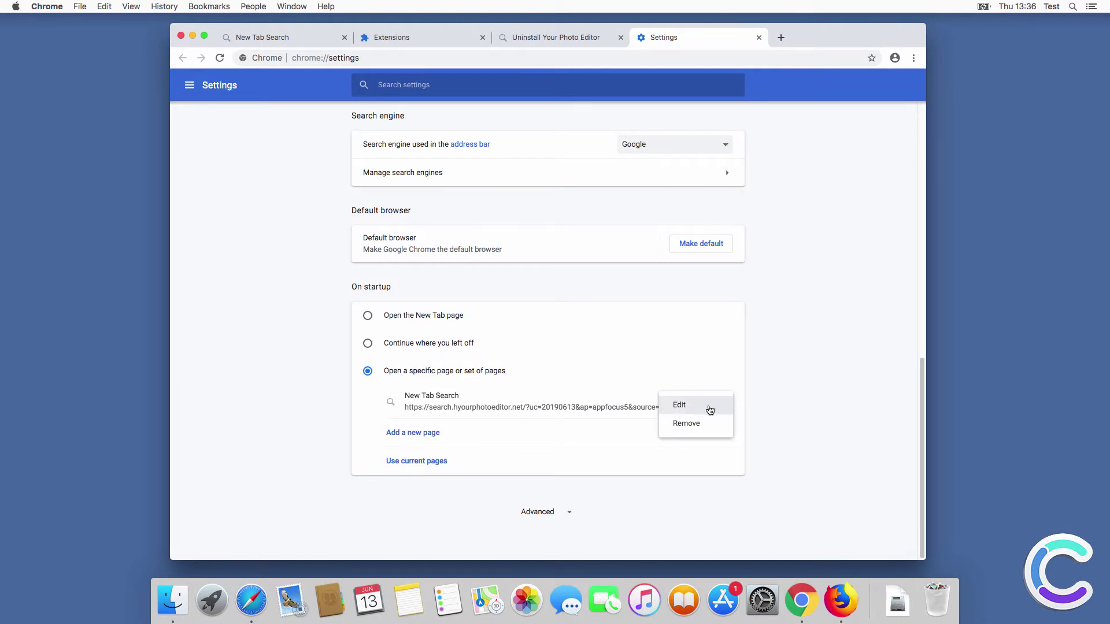
pyautogui.click(707, 409)
pyautogui.doubleClick(505, 305)
pyautogui.tripleClick(505, 305)
pyautogui.write('www.google.com')
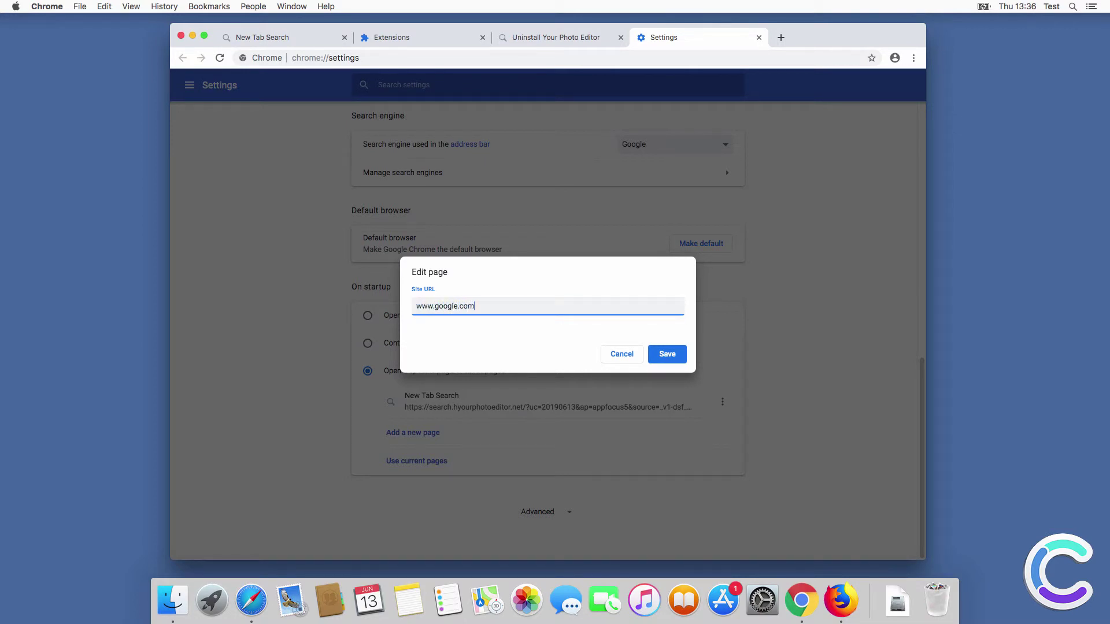
pyautogui.click(667, 353)
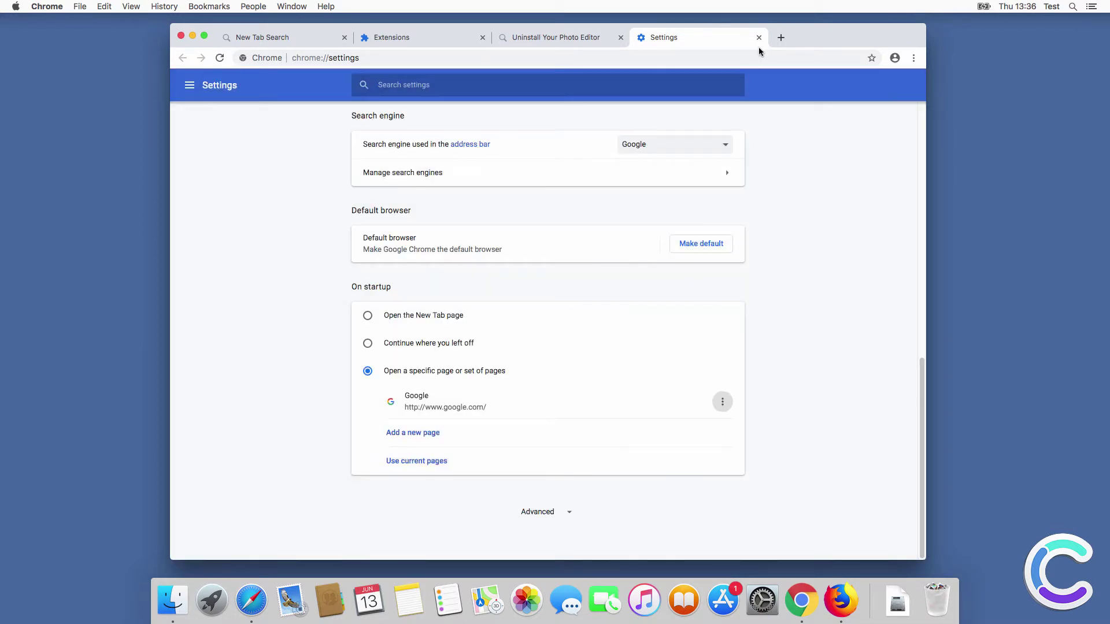
pyautogui.click(782, 37)
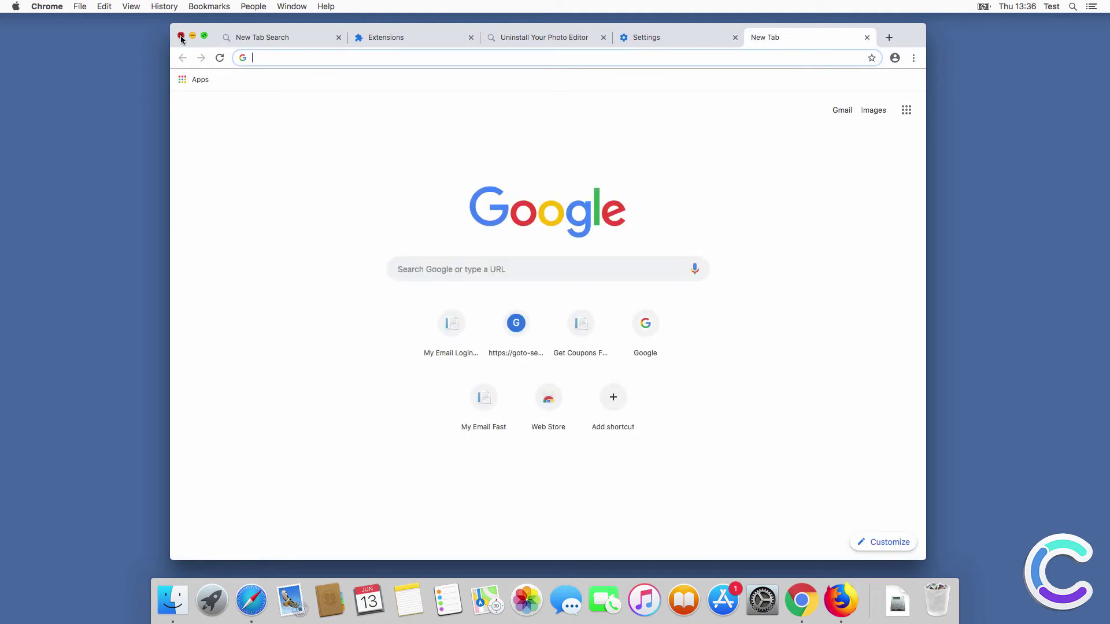
pyautogui.press('super+shift+w')
# Step: Launch Firefox, then disable and remove the PhotoEditor extension in the Add-ons manager
pyautogui.click(842, 587)
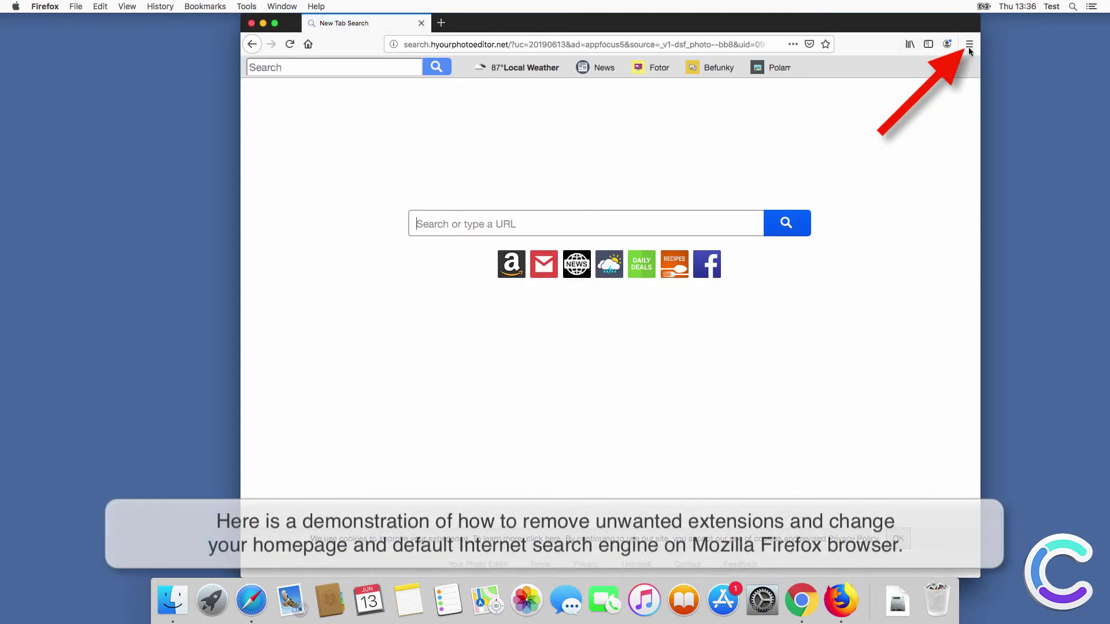
pyautogui.click(968, 43)
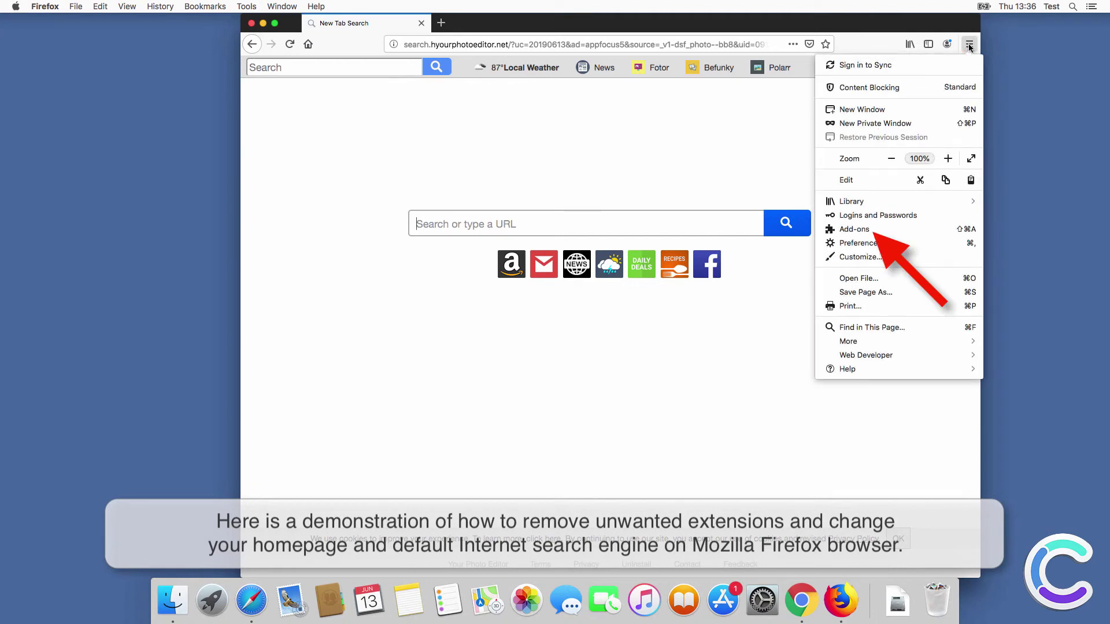
pyautogui.click(885, 231)
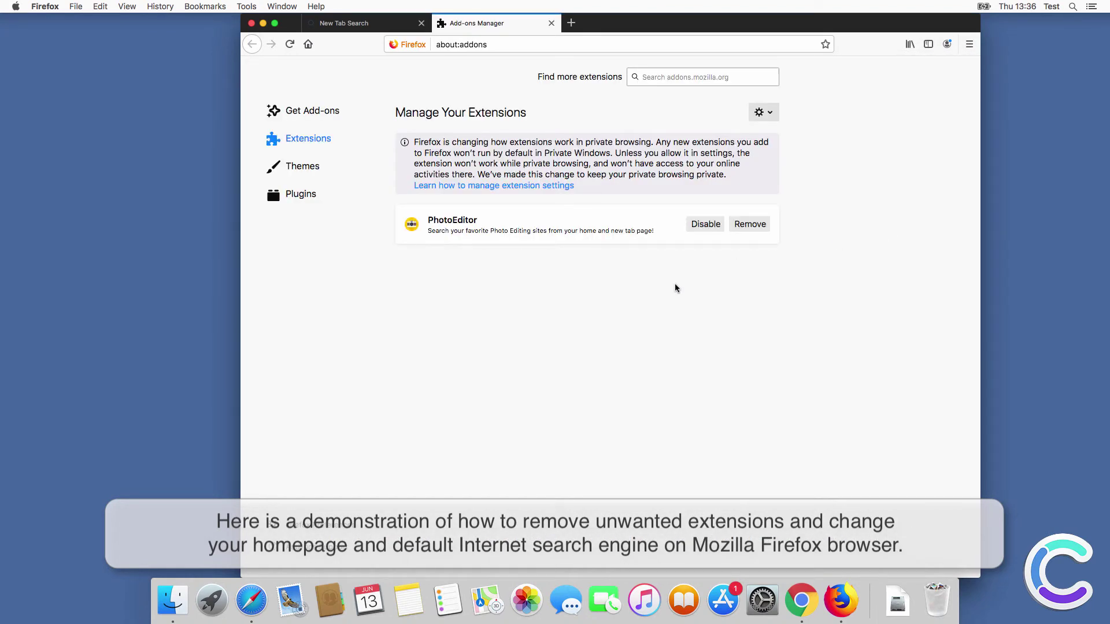
pyautogui.click(716, 227)
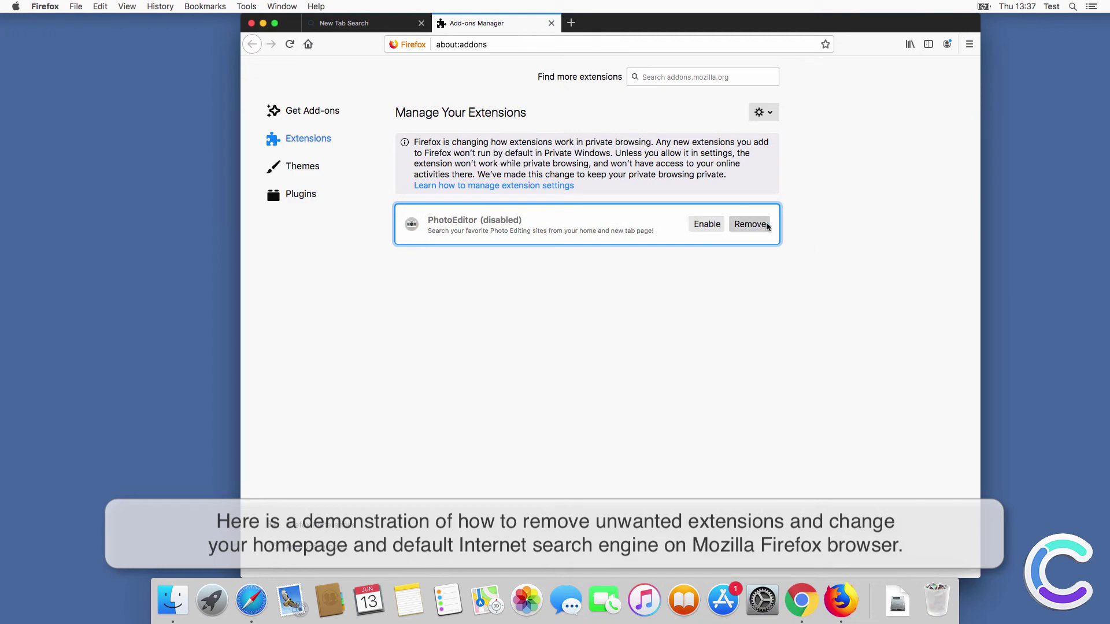
pyautogui.click(750, 224)
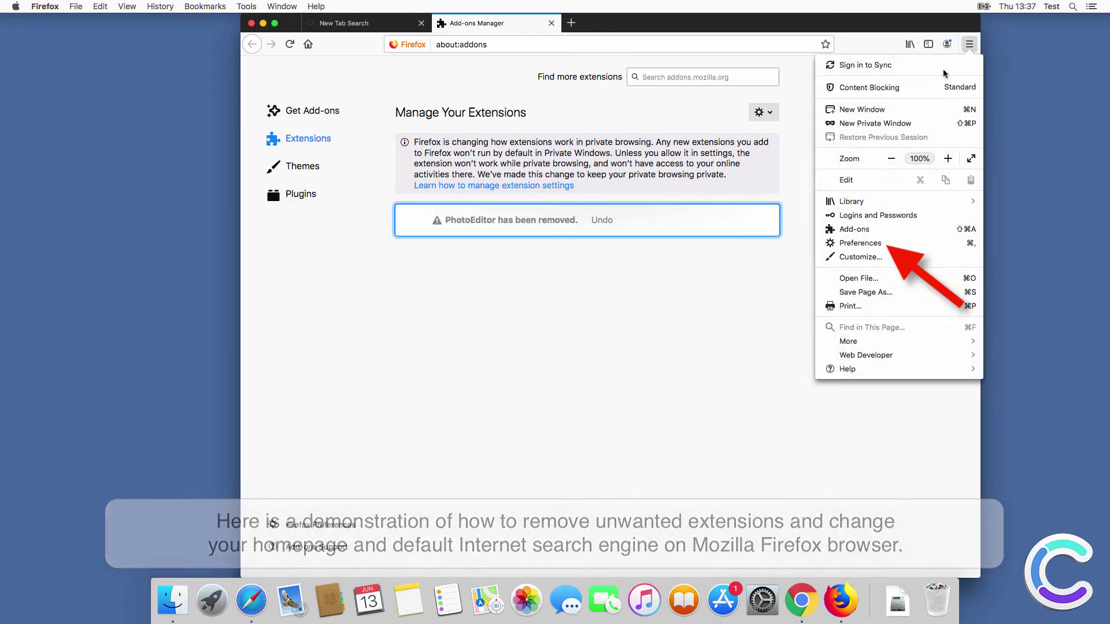